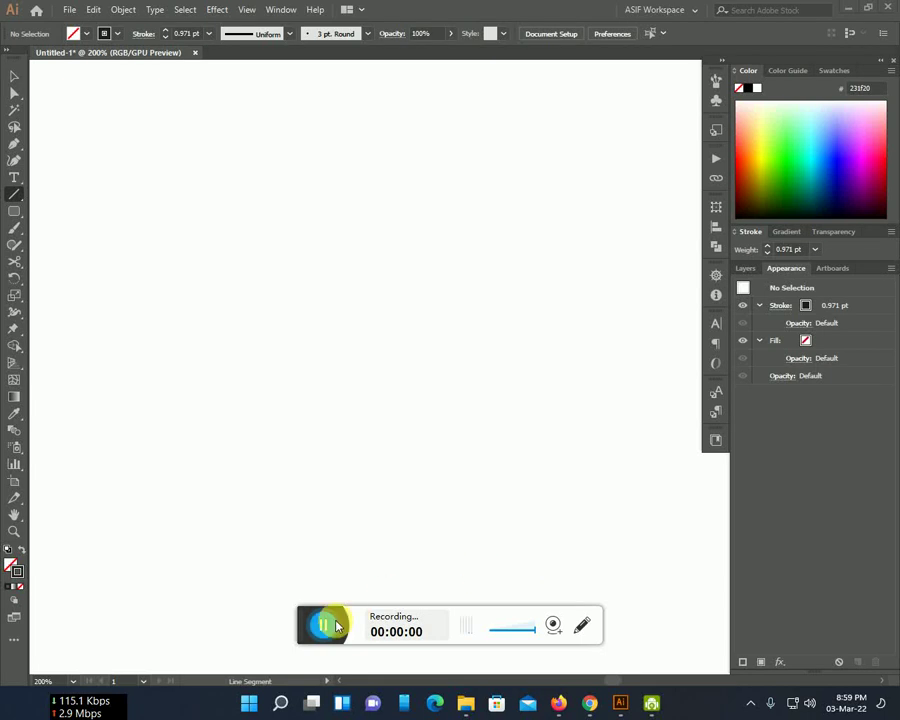
- With the Pen tool, place the bowl curve's first anchor at its left end
left_click(553, 626)
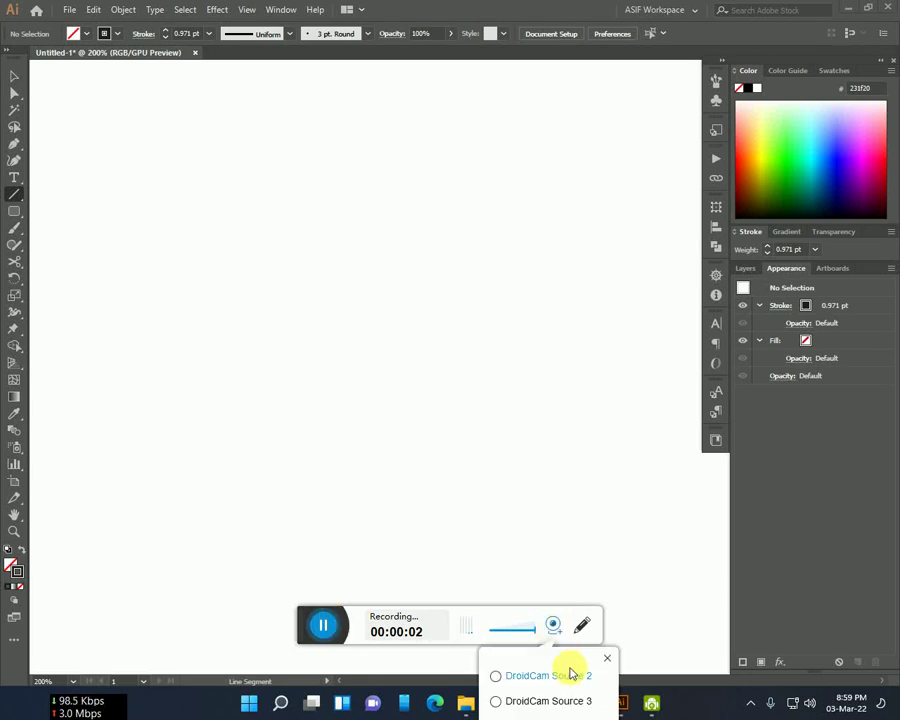
left_click(570, 674)
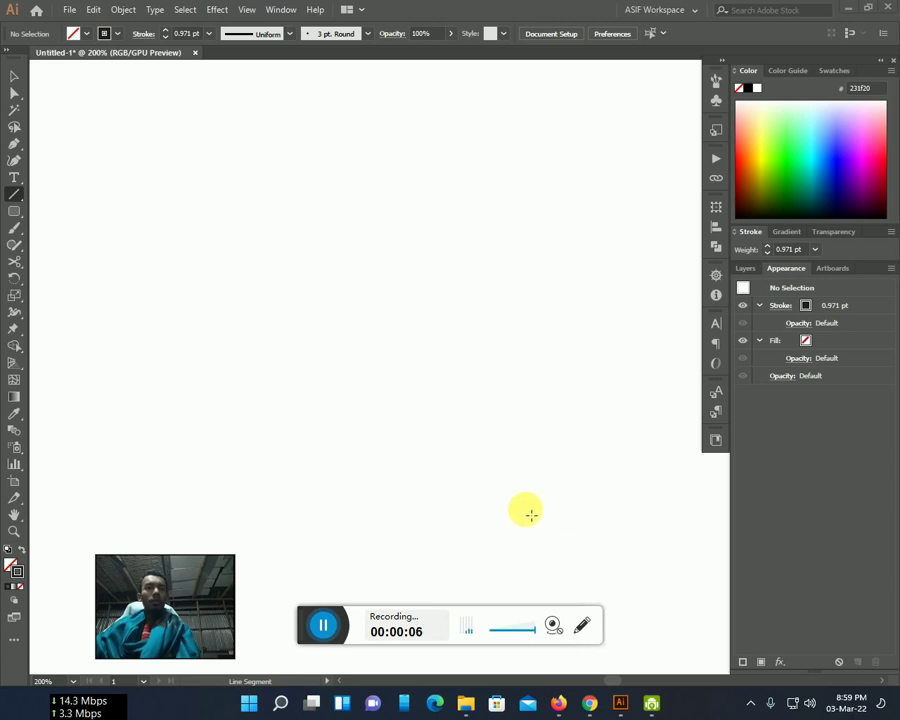
left_click(14, 143)
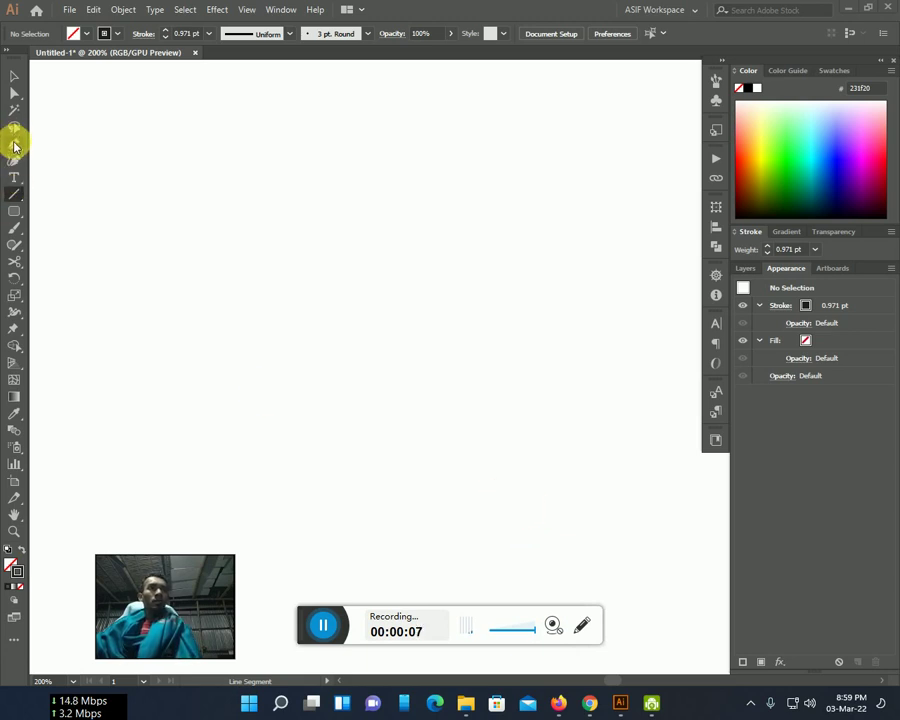
left_click(267, 288)
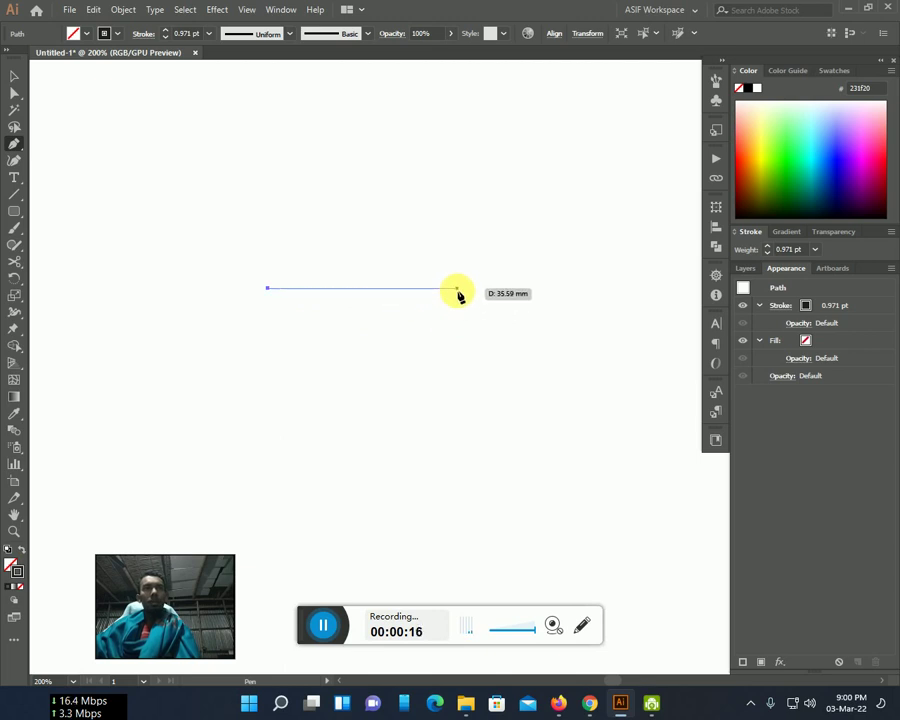
- Drag the right anchor to bend a U-shaped bowl curve, then end the path and deselect
mouse_move(457, 288)
left_mouse_down()
mouse_move(552, 149)
mouse_move(584, 146)
mouse_move(560, 147)
left_mouse_up()
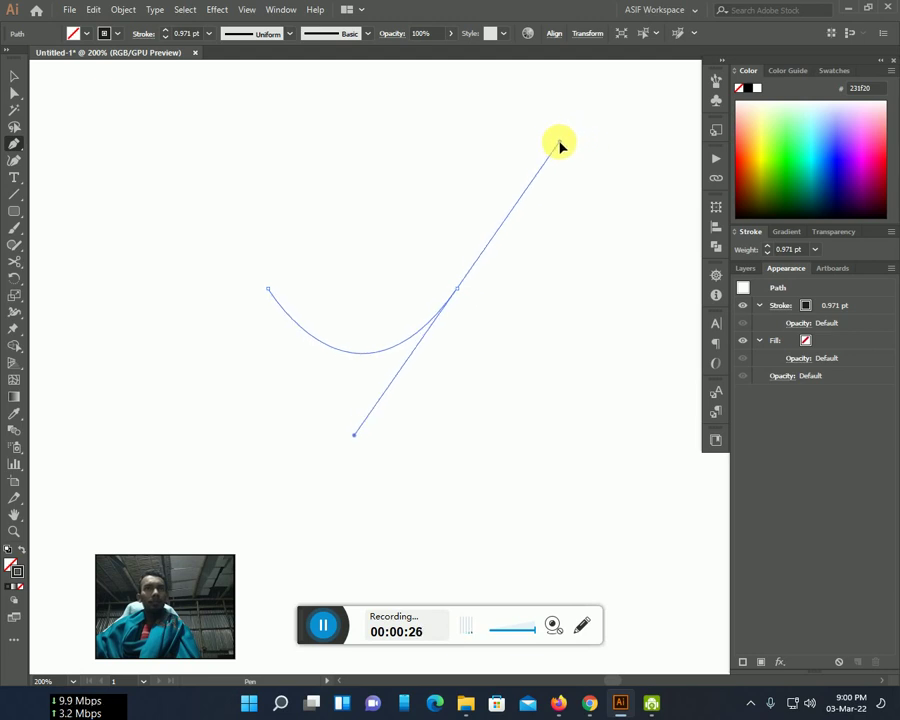
left_click_drag(559, 147, 564, 150)
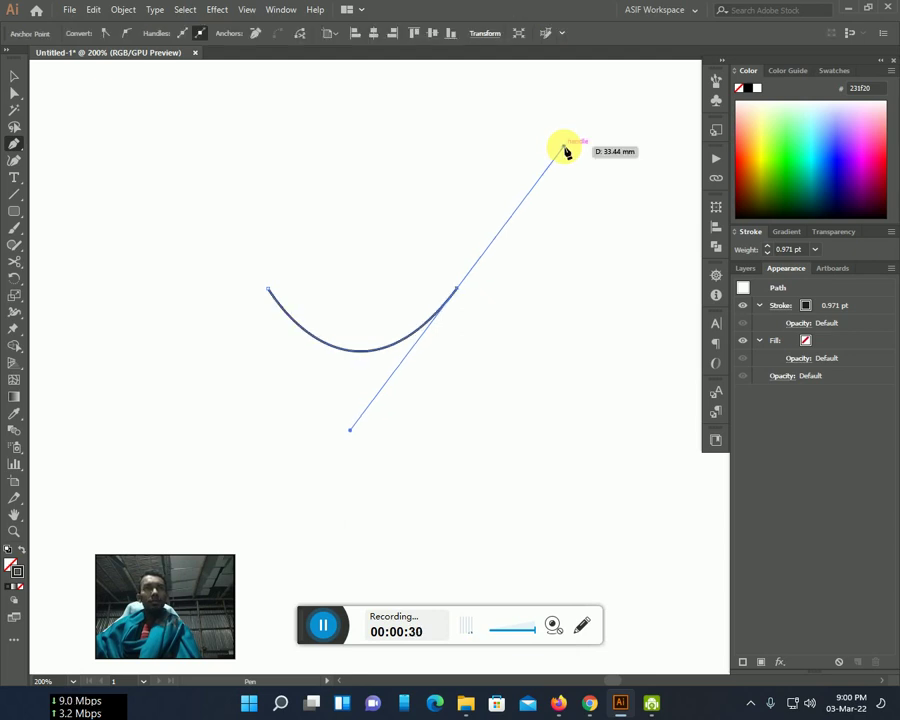
key("Escape")
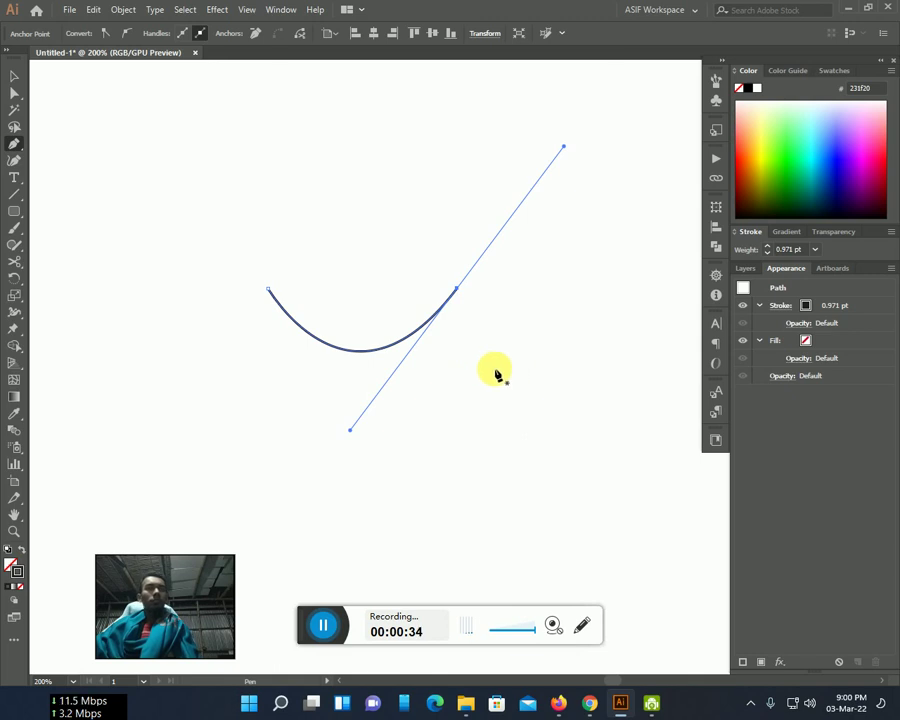
key("v")
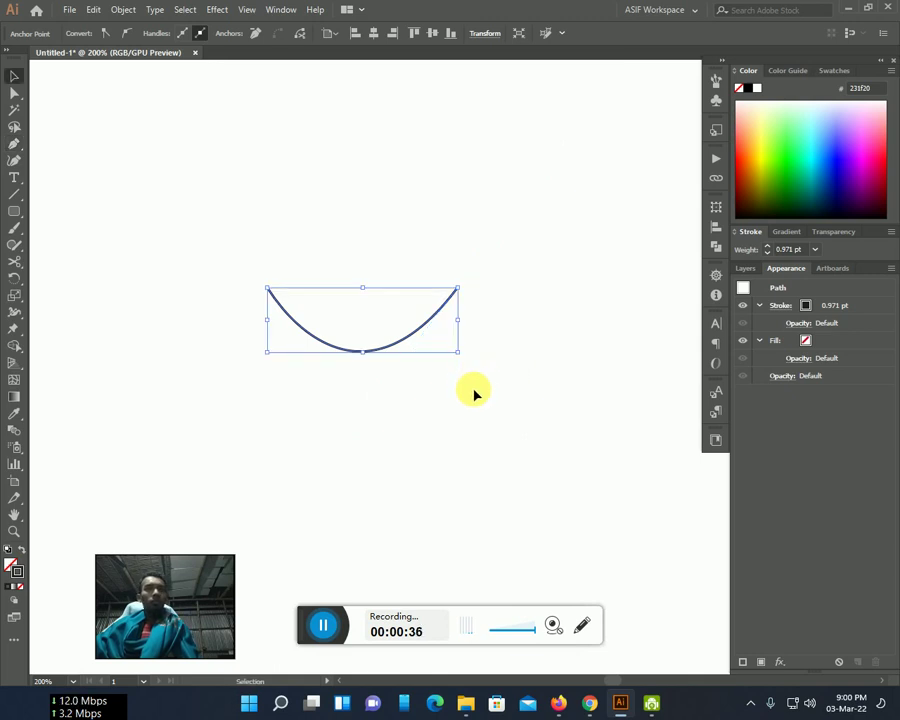
left_click(476, 397)
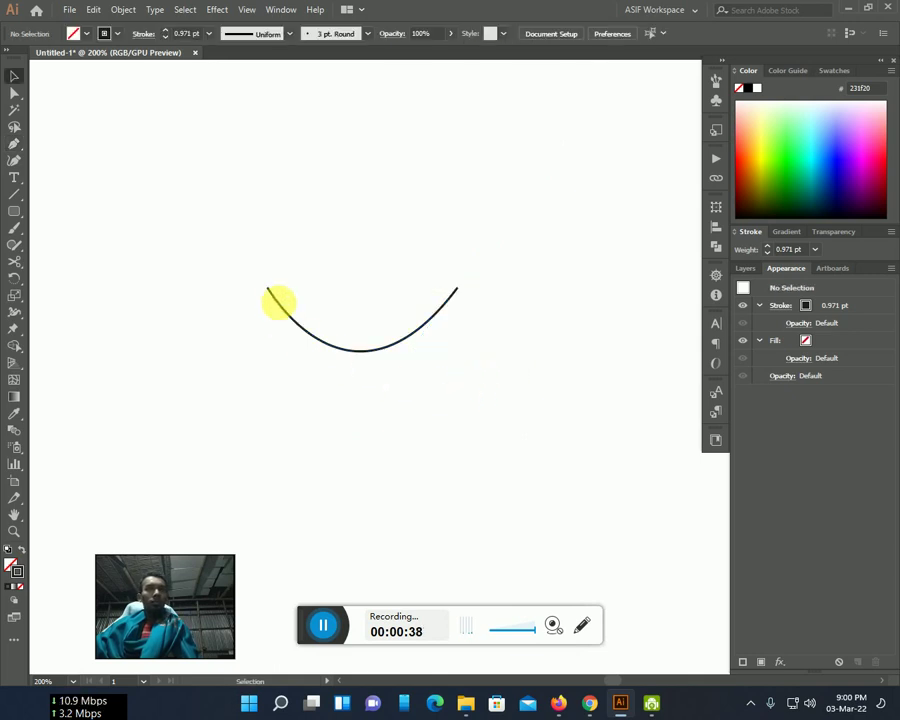
- Draw a straight 35.59 mm rim line joining the bowl curve's two top ends, undoing a stray short line
left_click(268, 293)
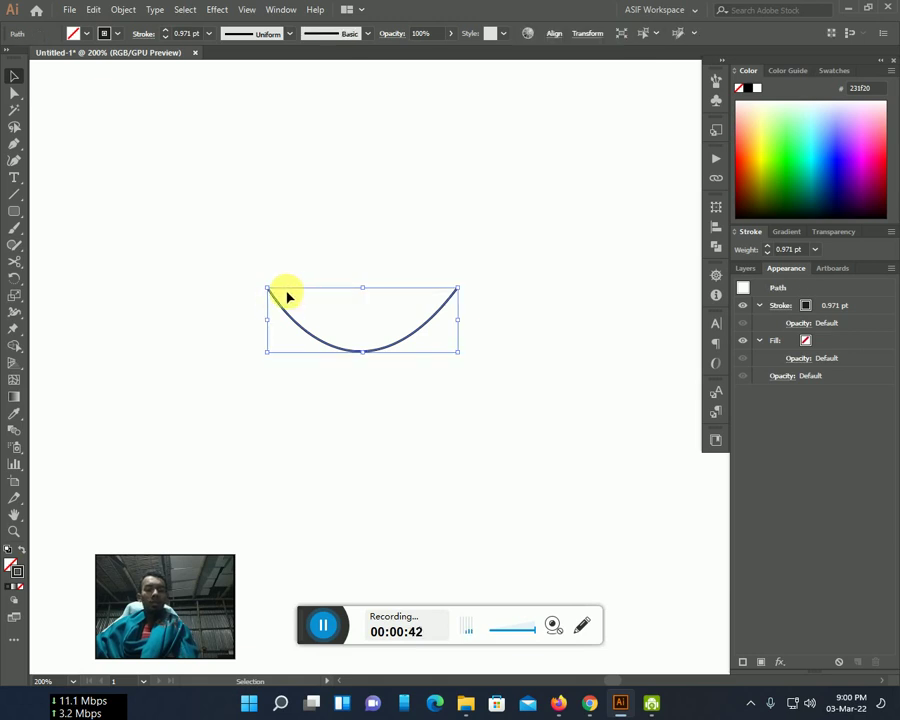
key("backslash")
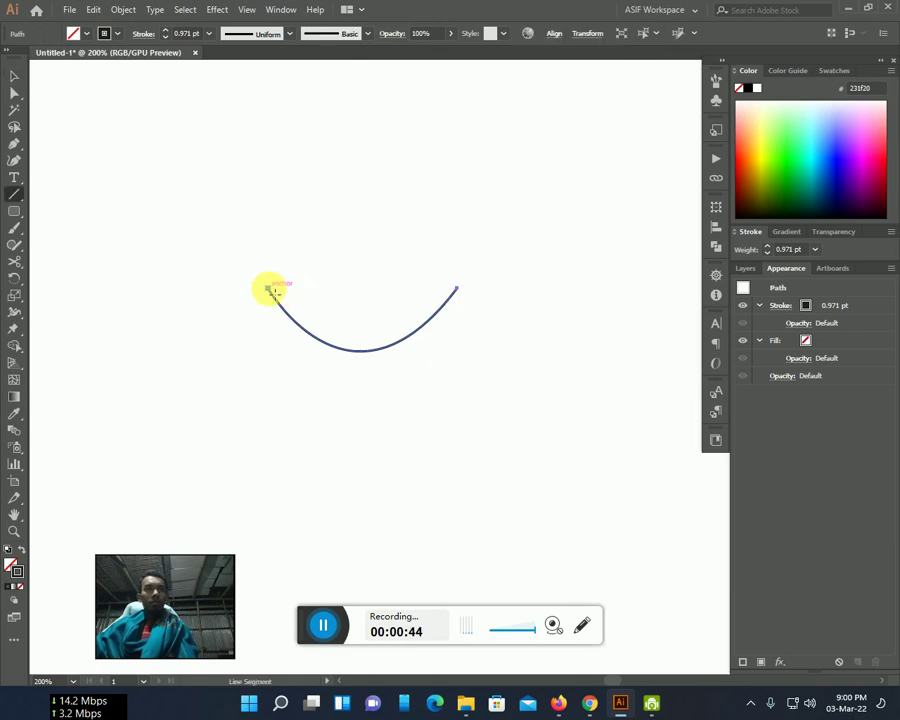
left_click(271, 292)
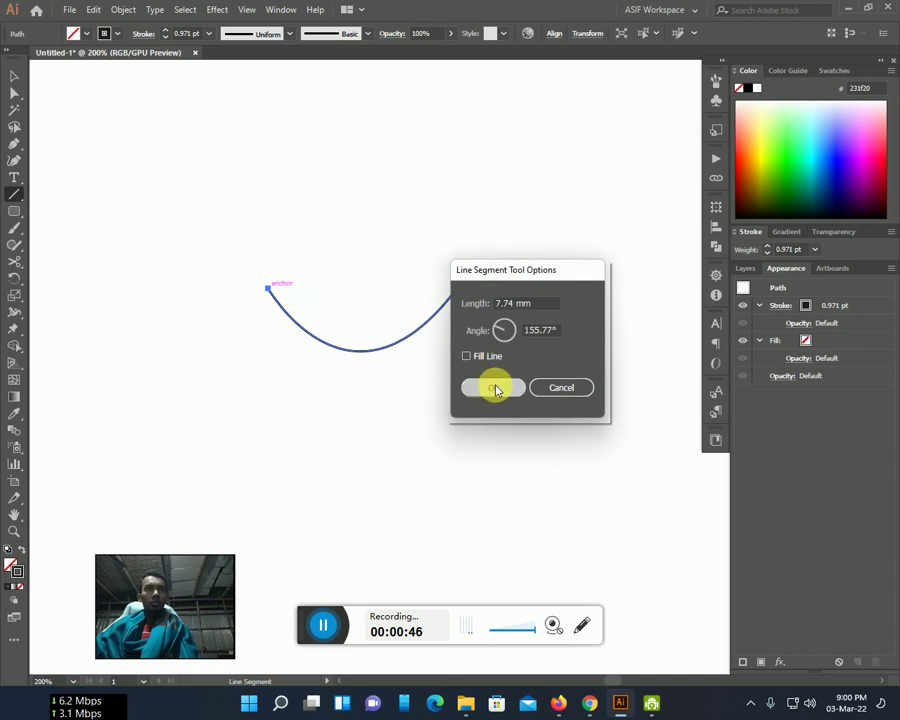
left_click(494, 388)
key("ctrl+z")
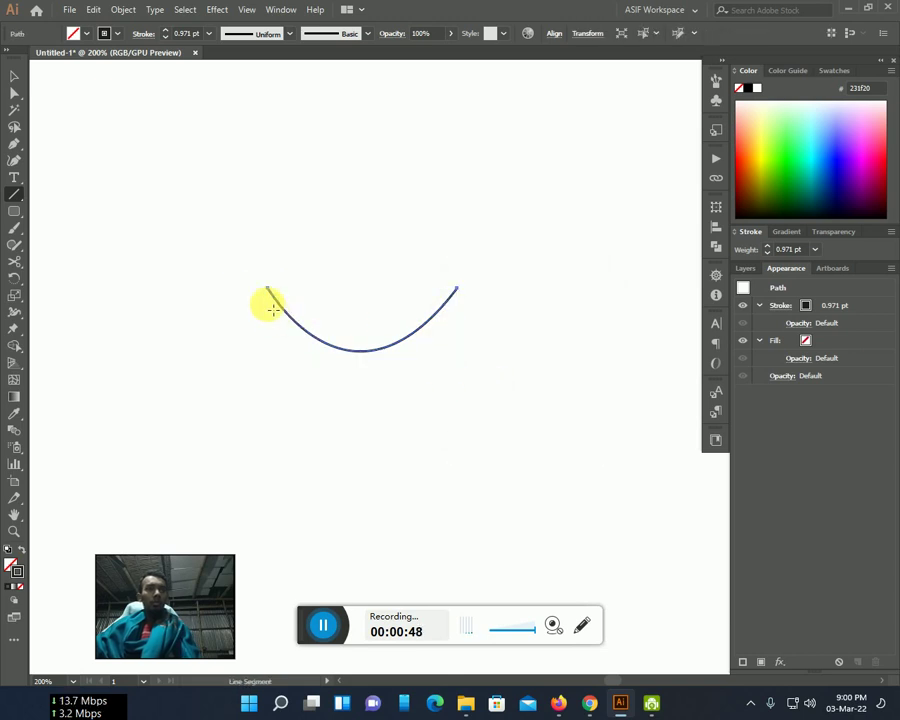
left_click_drag(271, 292, 447, 292)
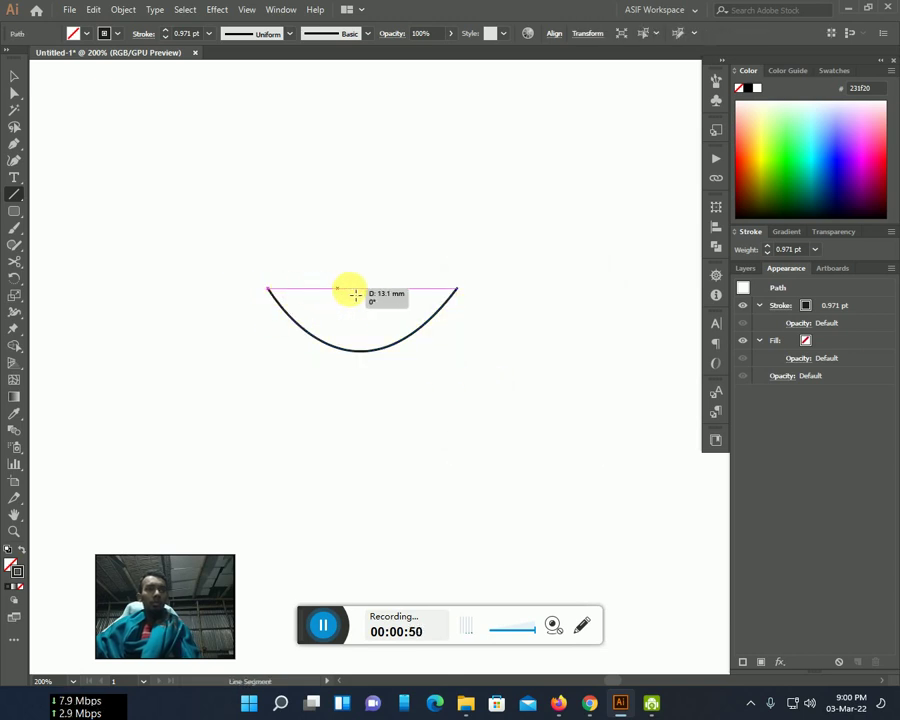
left_click_drag(447, 293, 457, 289)
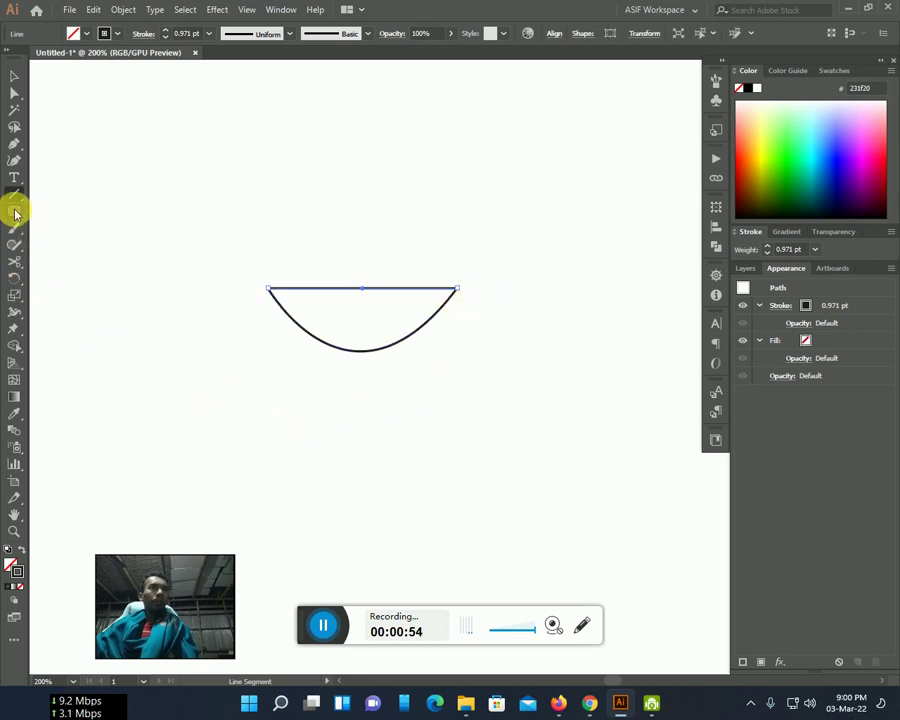
- Sketch a small 6.28 mm wheel circle below the bowl's right side with no fill
left_click(14, 244)
mouse_move(532, 396)
left_mouse_down()
mouse_move(546, 402)
mouse_move(540, 430)
left_mouse_up()
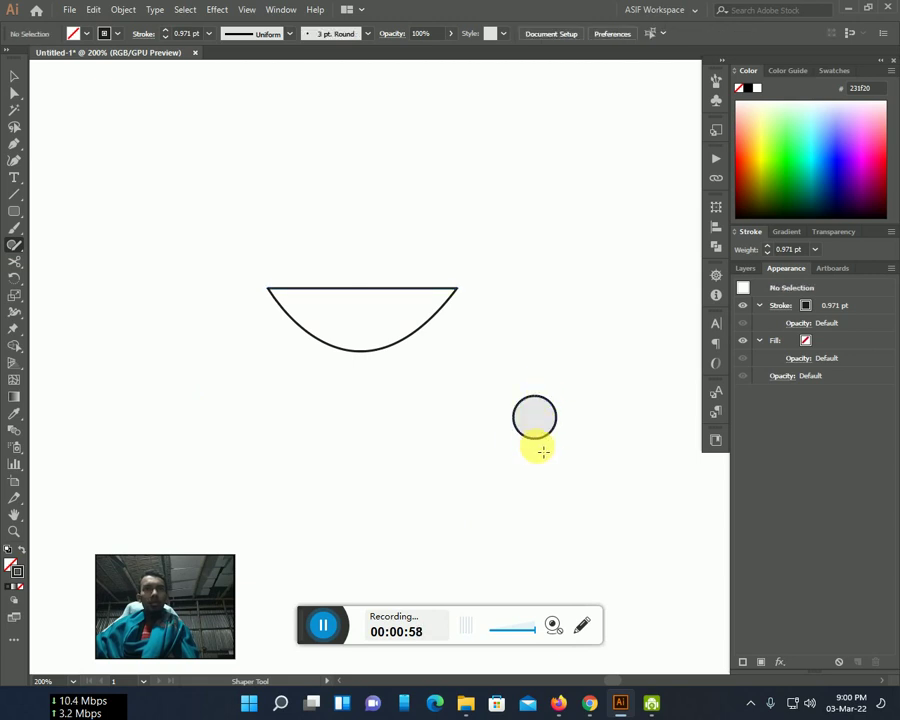
key("v")
left_click(536, 430)
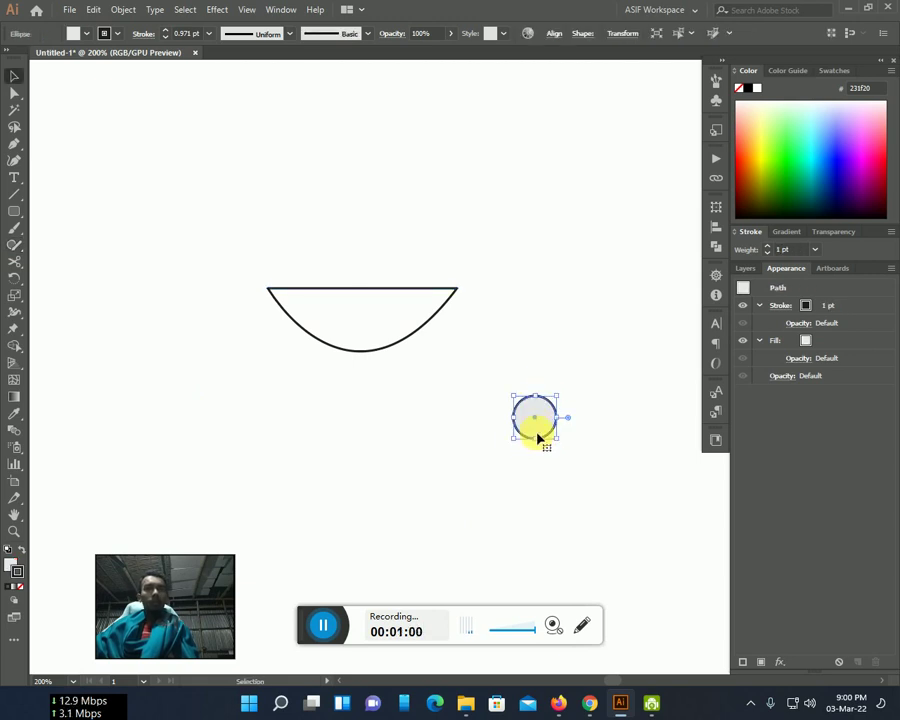
left_click_drag(559, 443, 552, 439)
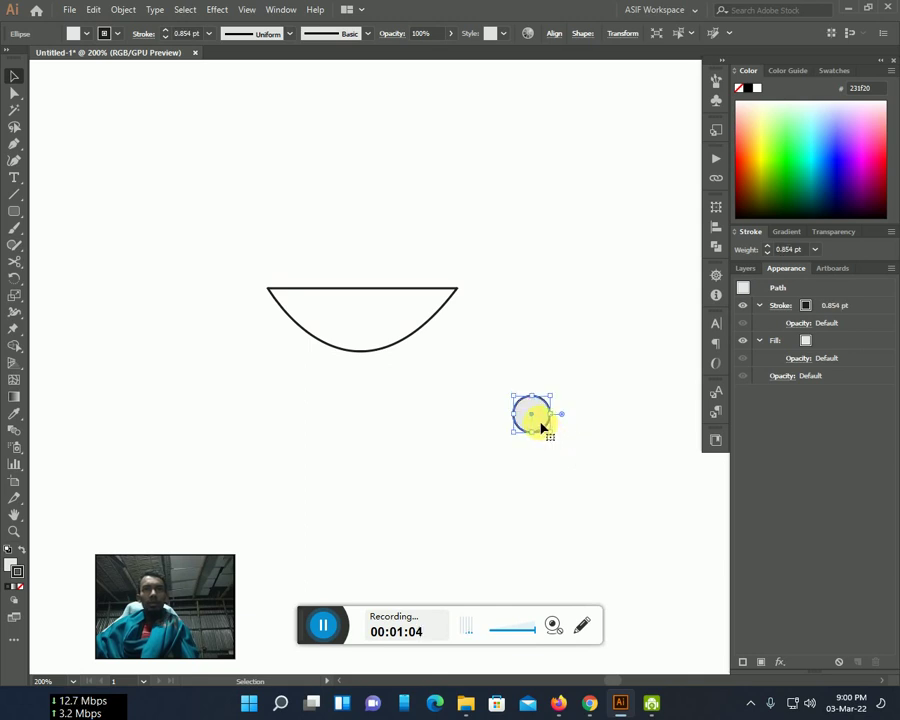
left_click(800, 342)
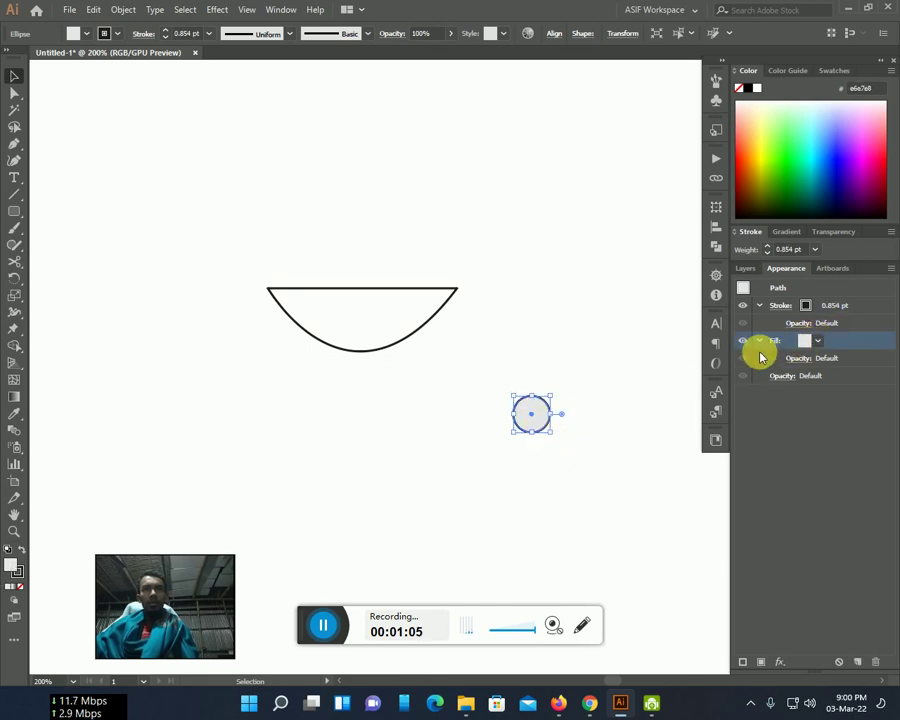
left_click(819, 345)
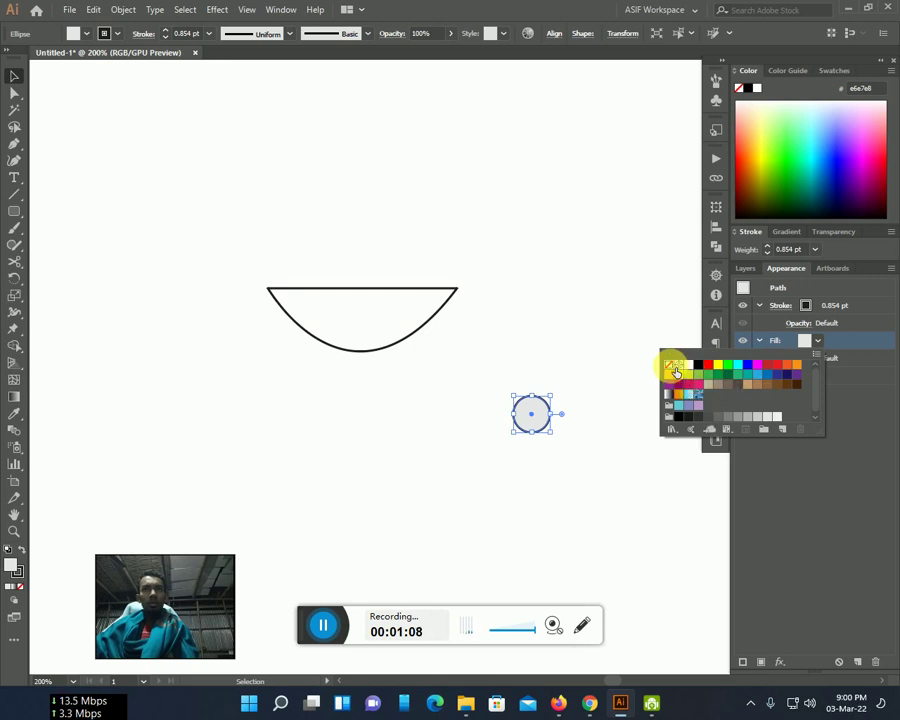
left_click(676, 372)
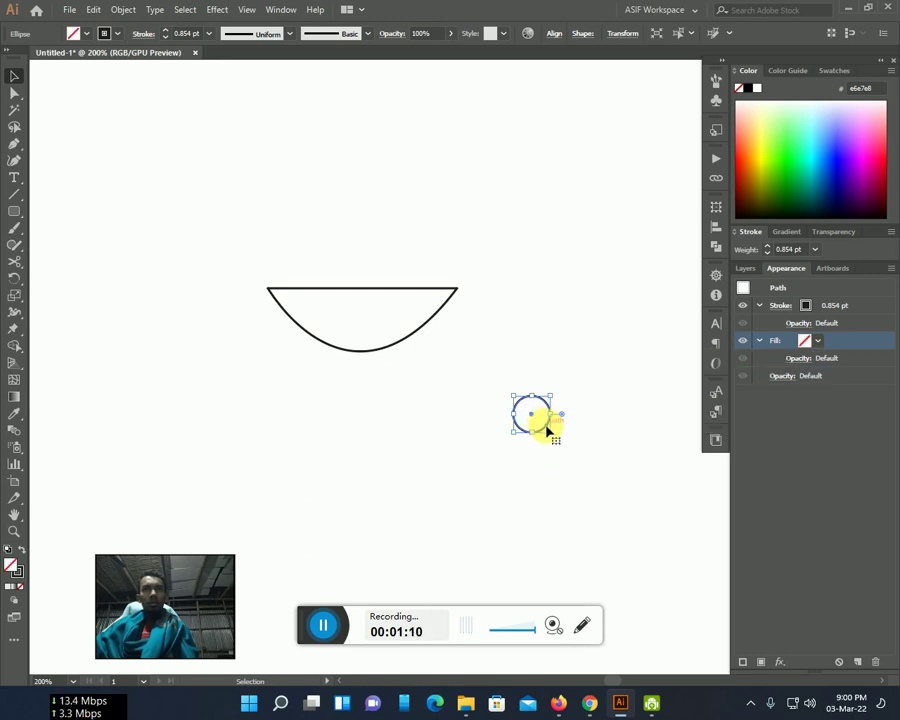
left_click_drag(555, 435, 555, 434)
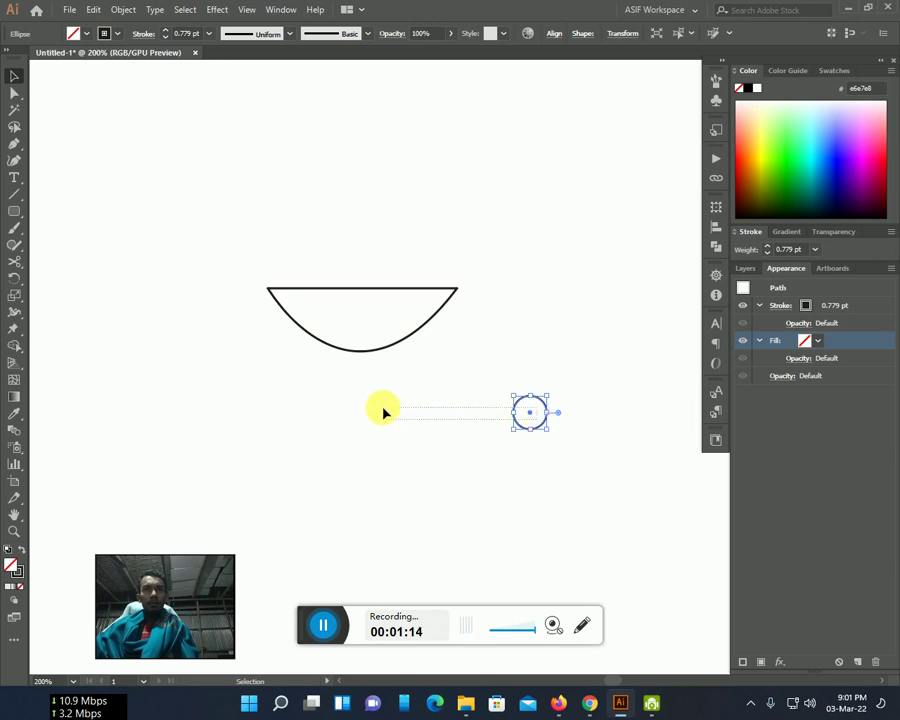
left_click(518, 434)
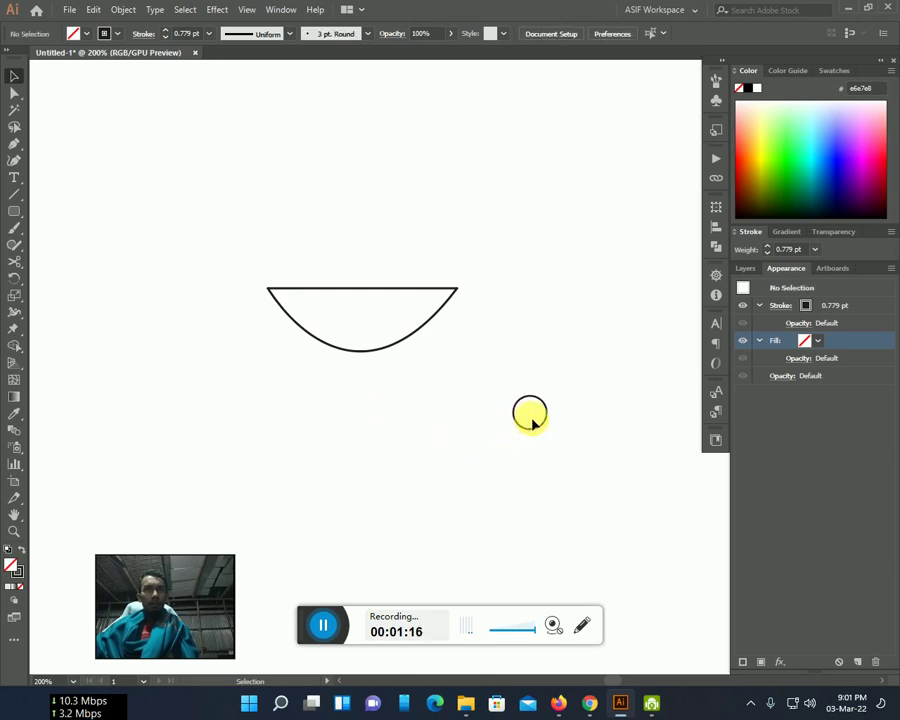
- Alt-drag a copy of the wheel circle lower-left, then move it toward the space under the bowl
left_click(536, 427)
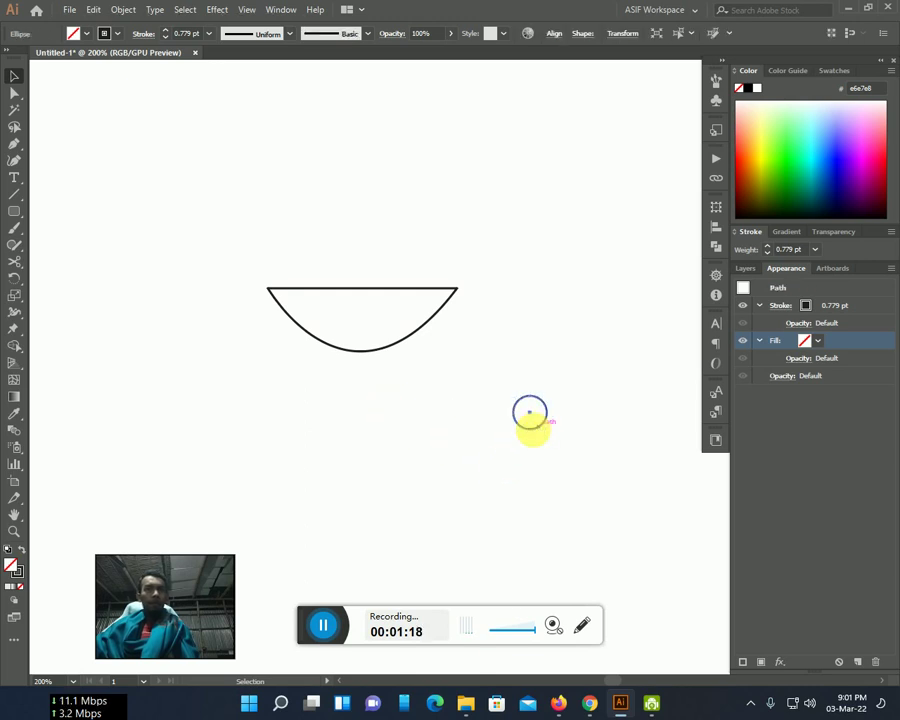
left_click_drag(529, 412, 512, 447)
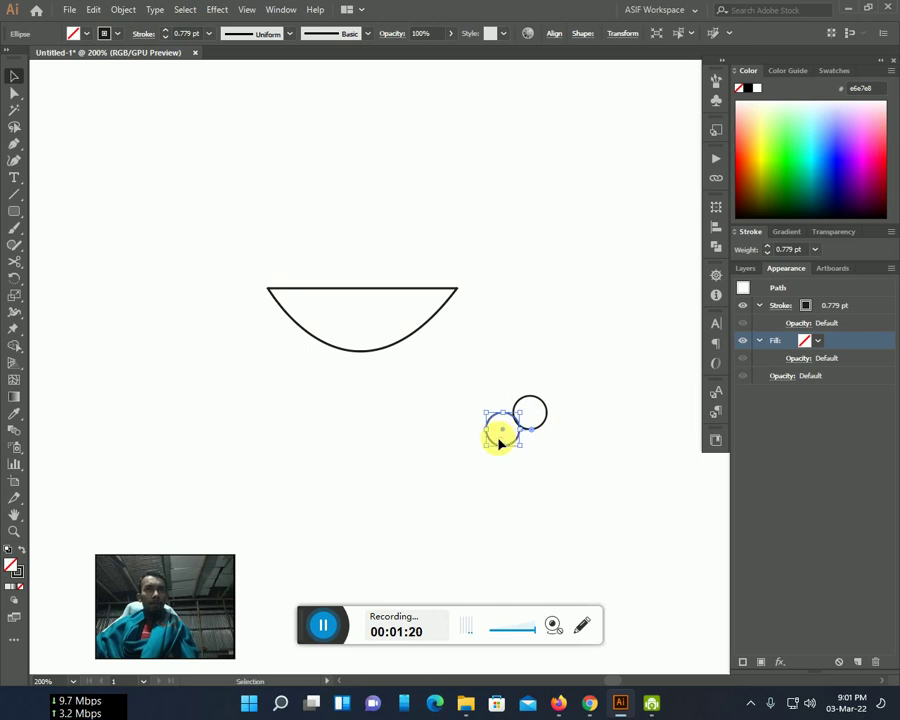
left_click(510, 446)
left_click(511, 445)
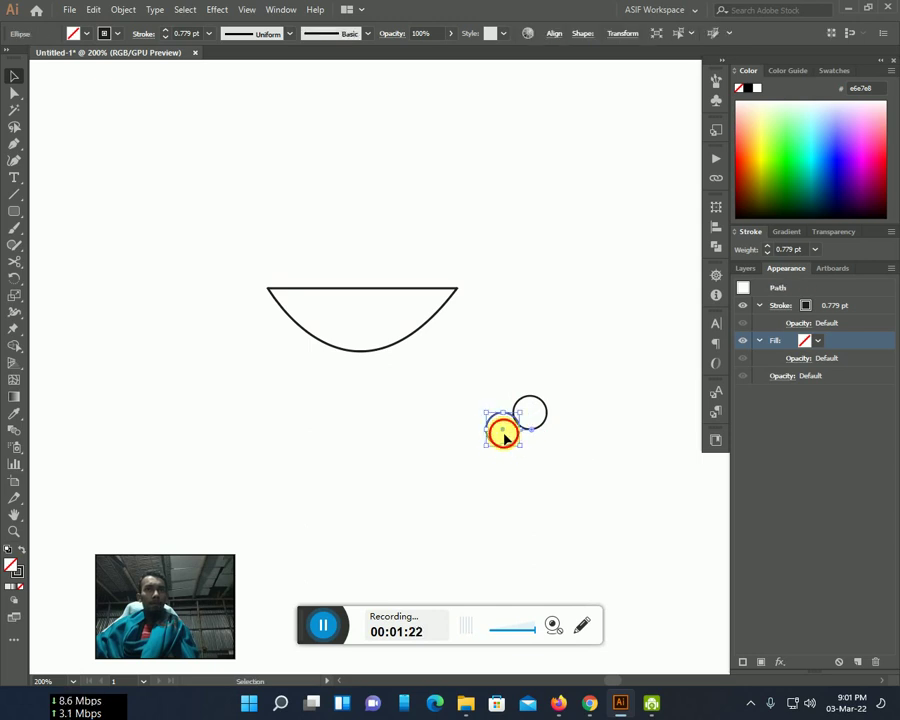
left_click_drag(510, 449, 336, 387)
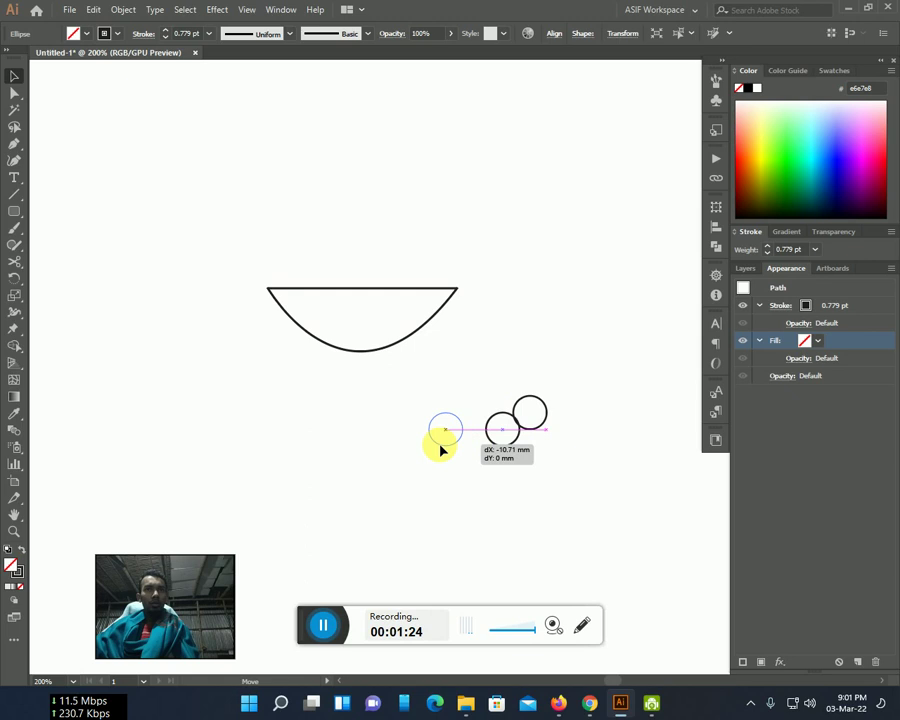
- Position a wheel circle just beneath the bowl's left side
left_click_drag(336, 387, 339, 373)
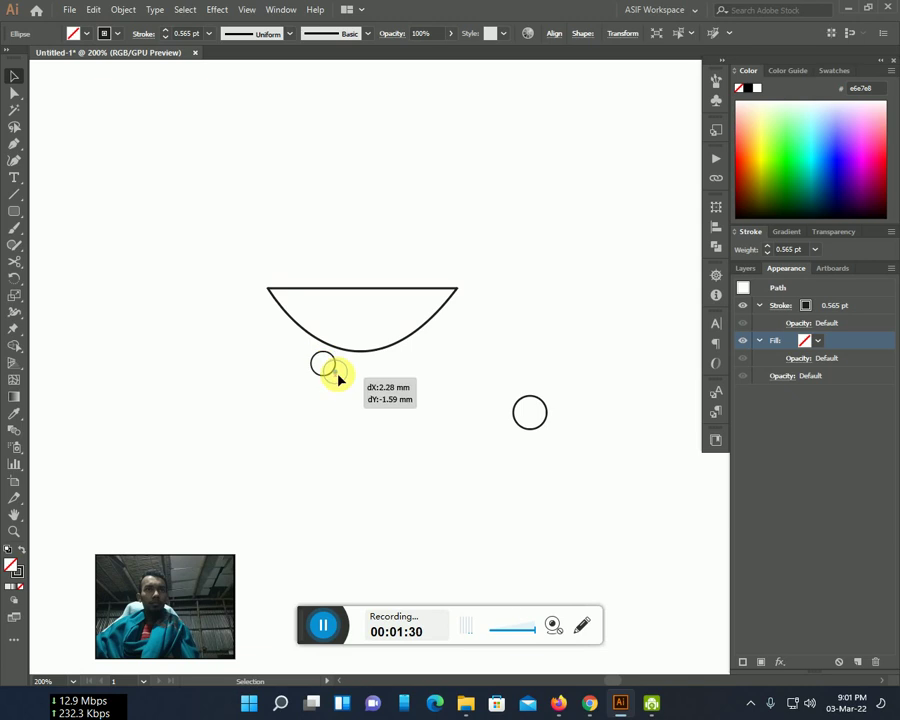
left_click_drag(339, 373, 341, 376)
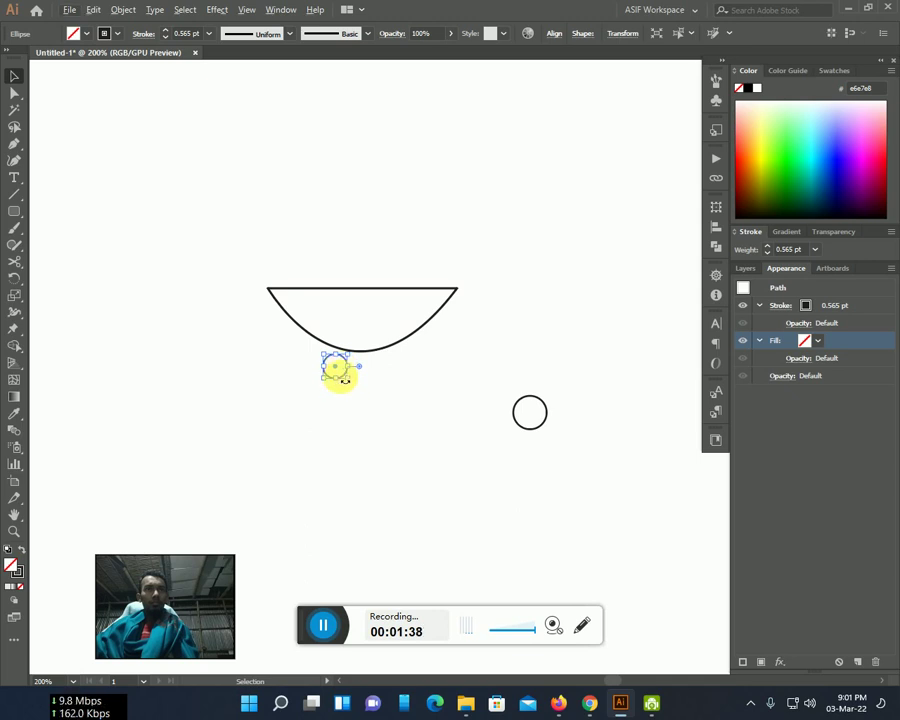
left_click_drag(338, 373, 338, 374)
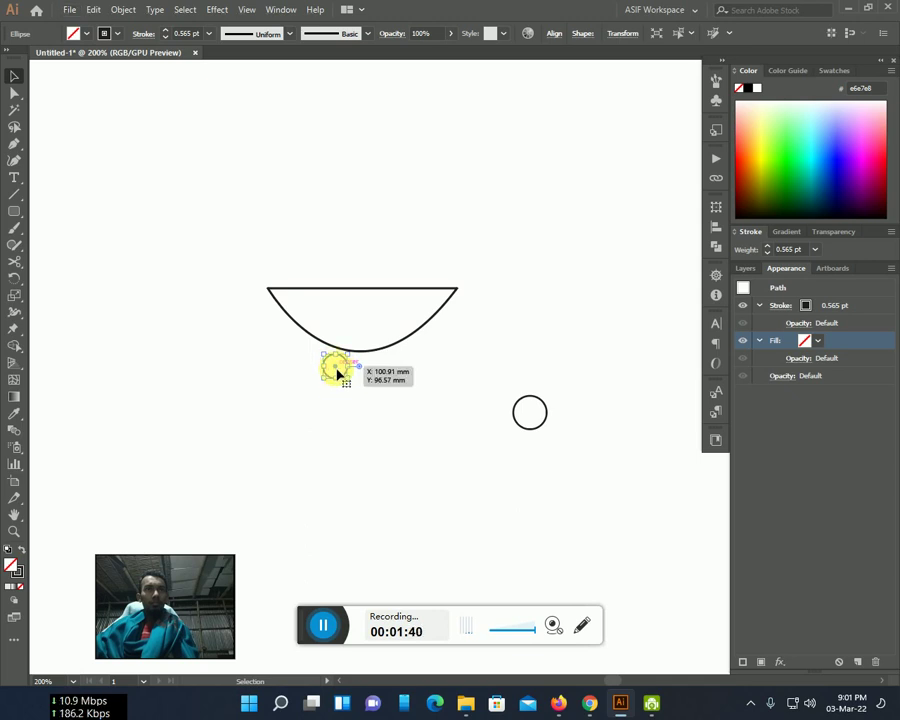
left_click(323, 385)
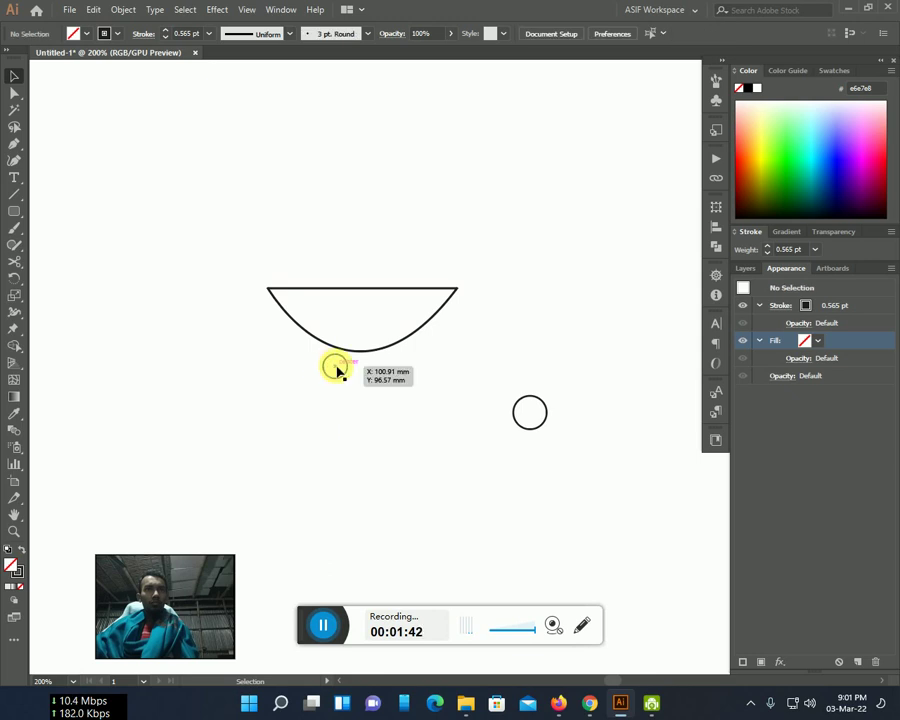
- Duplicate that wheel about 10.72 mm to the right as the second wheel, then select the stray circle
left_click(335, 366)
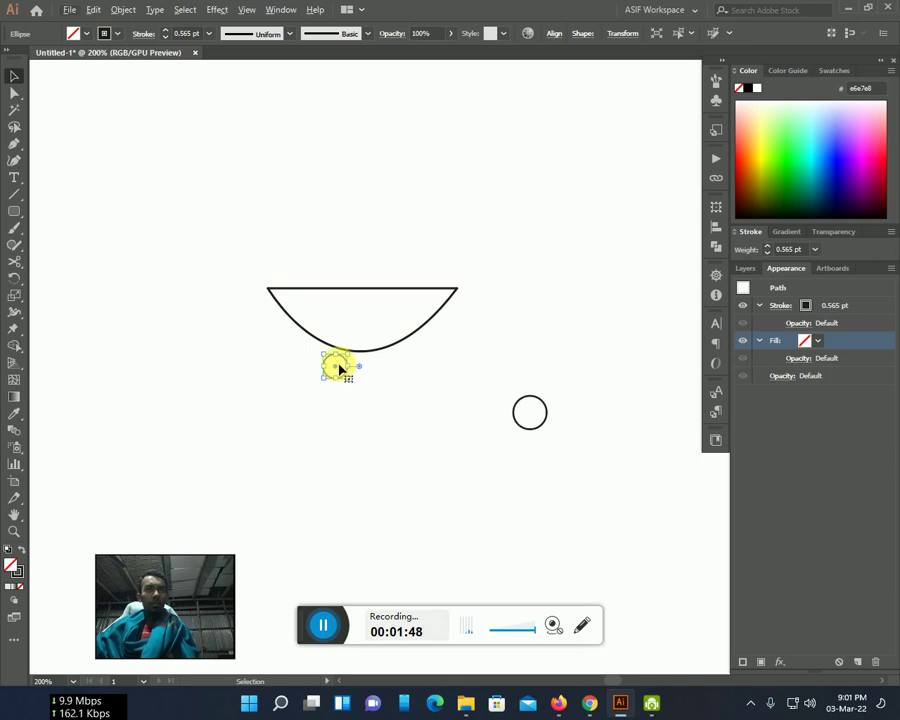
left_click_drag(339, 370, 396, 370)
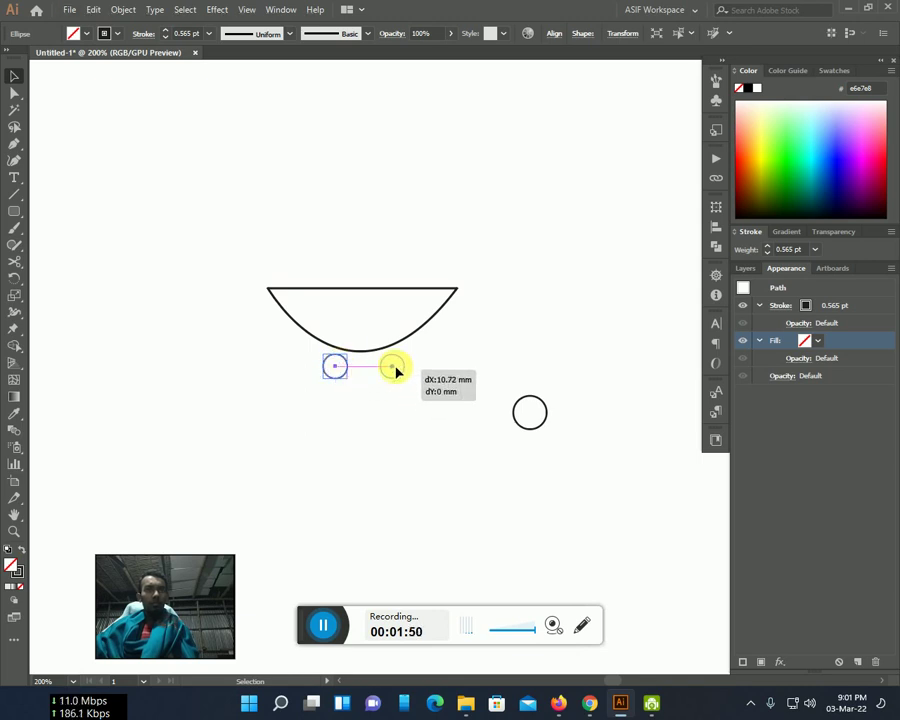
left_click_drag(396, 370, 396, 370)
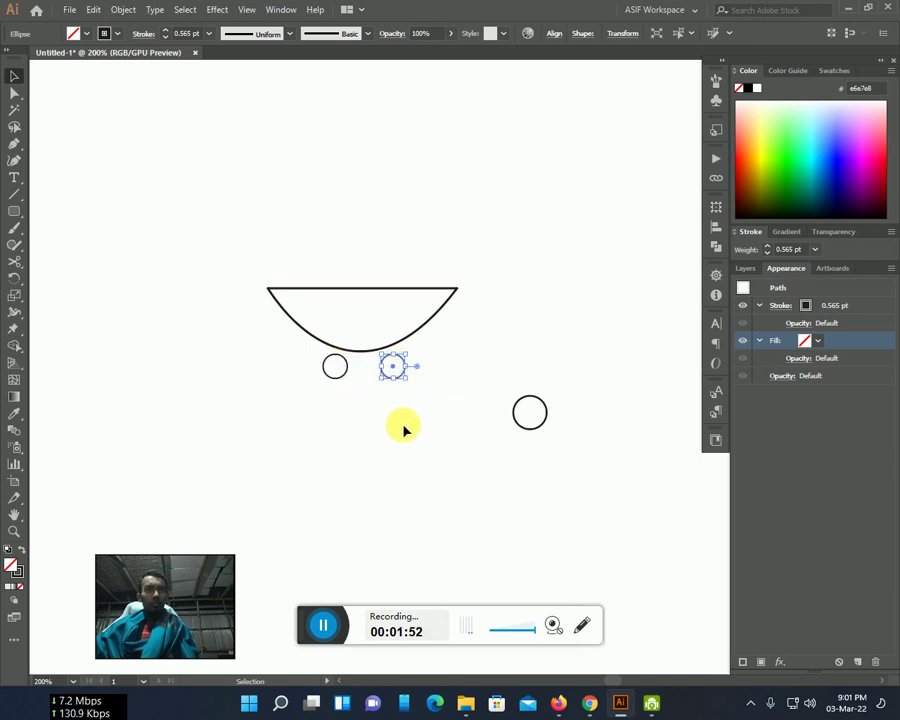
left_click(402, 420)
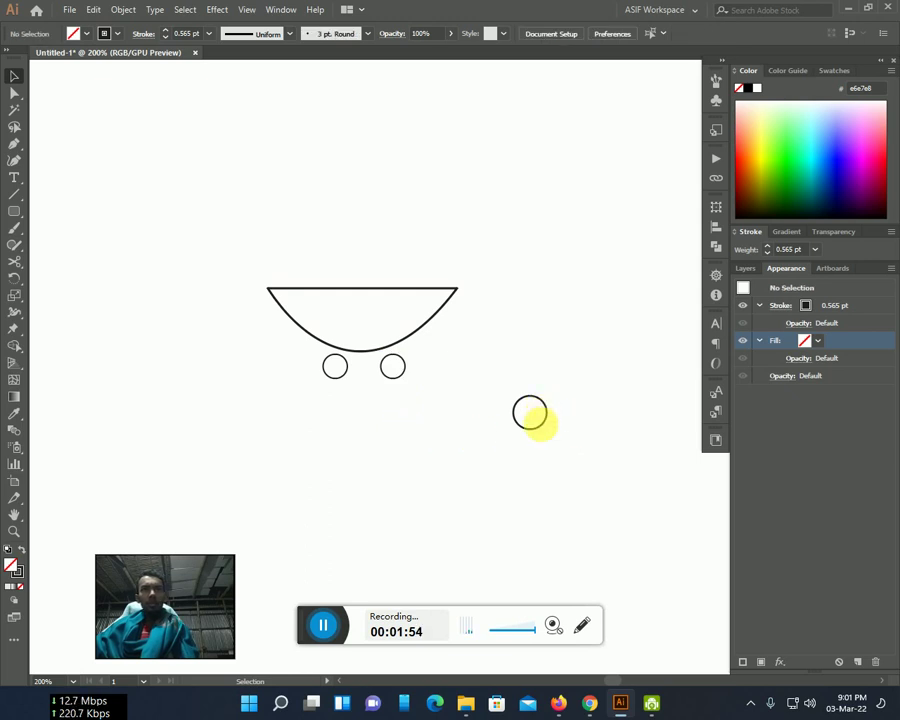
left_click(542, 428)
- Delete the leftover stray circle, leaving only the bowl and its two wheels
key("Delete")
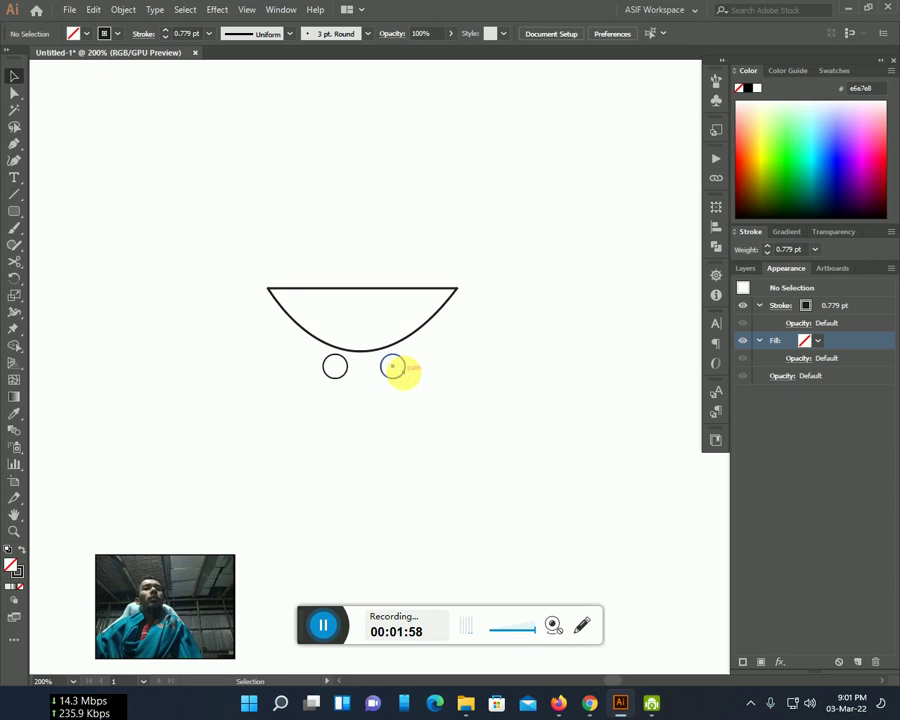
left_click(394, 367)
left_click(456, 450)
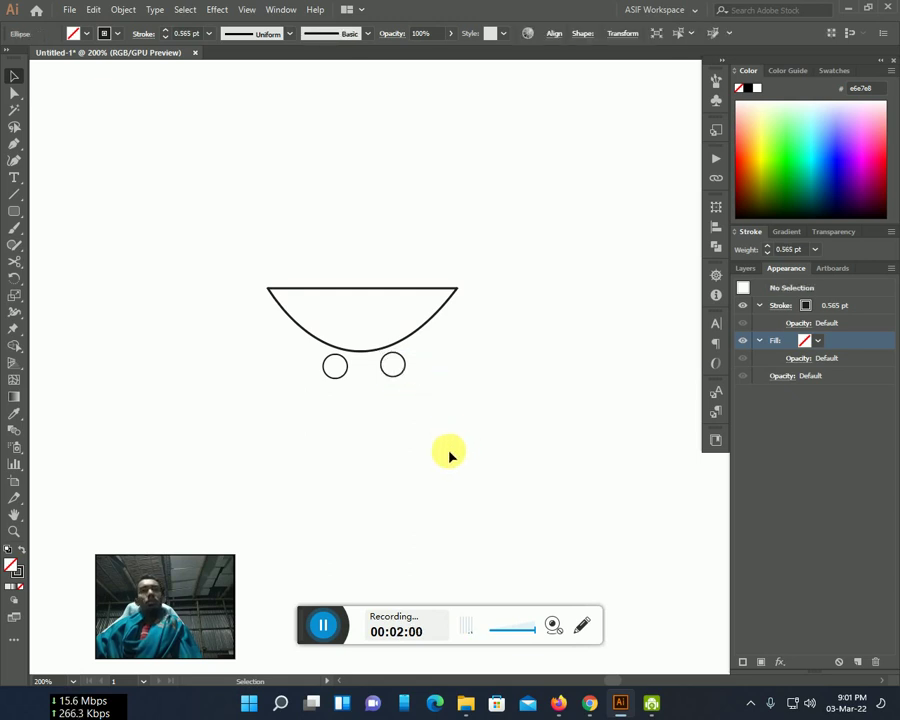
left_click(334, 376)
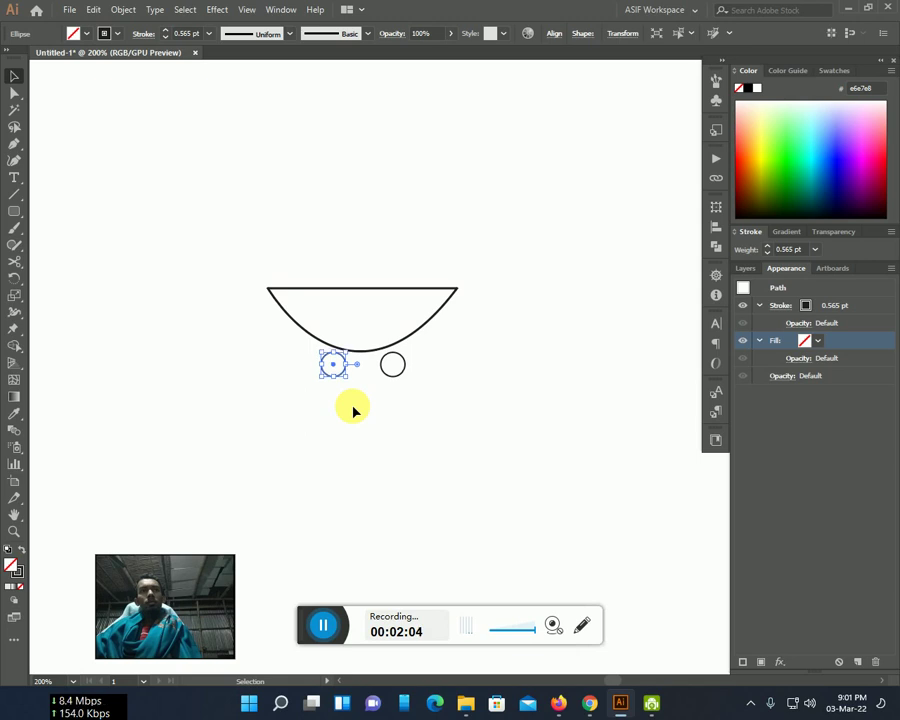
left_click(454, 442)
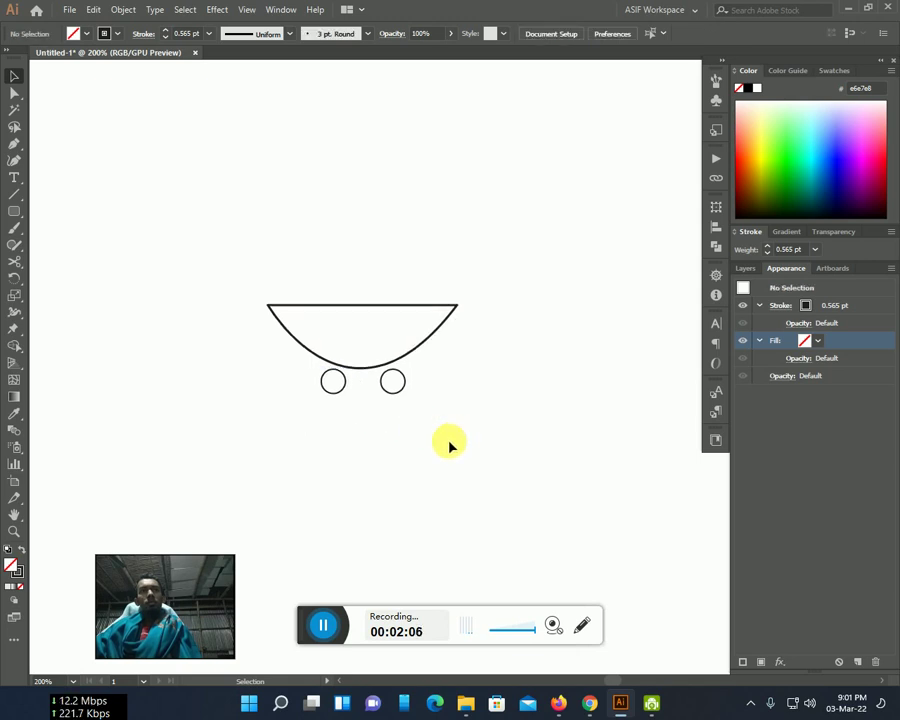
scroll(448, 442, "up", 2)
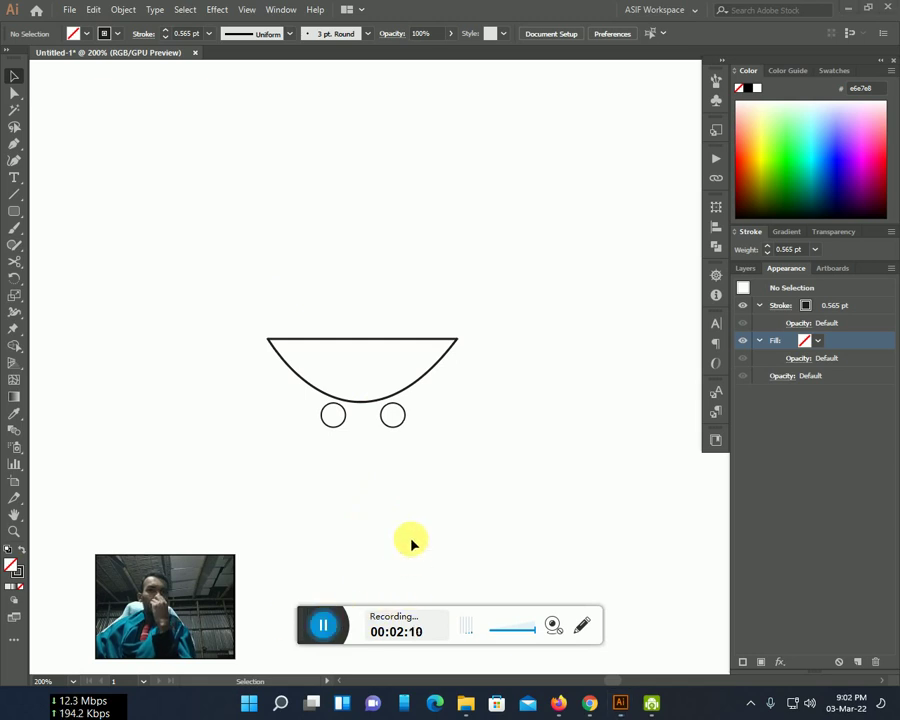
left_click(14, 193)
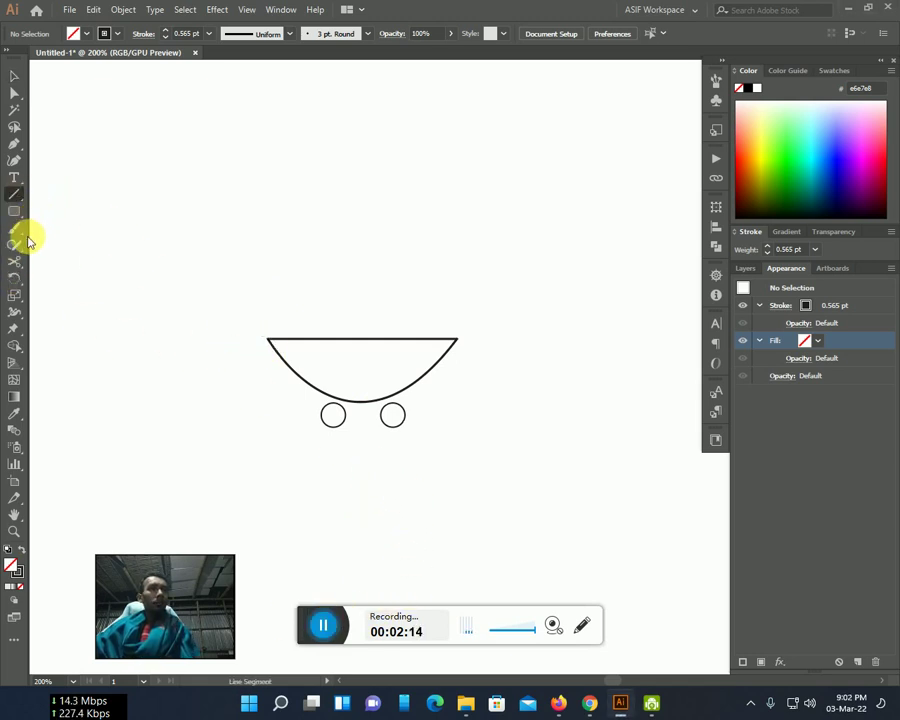
- Draw a short curved hood stroke rising from the bowl's left rim corner
left_click(14, 144)
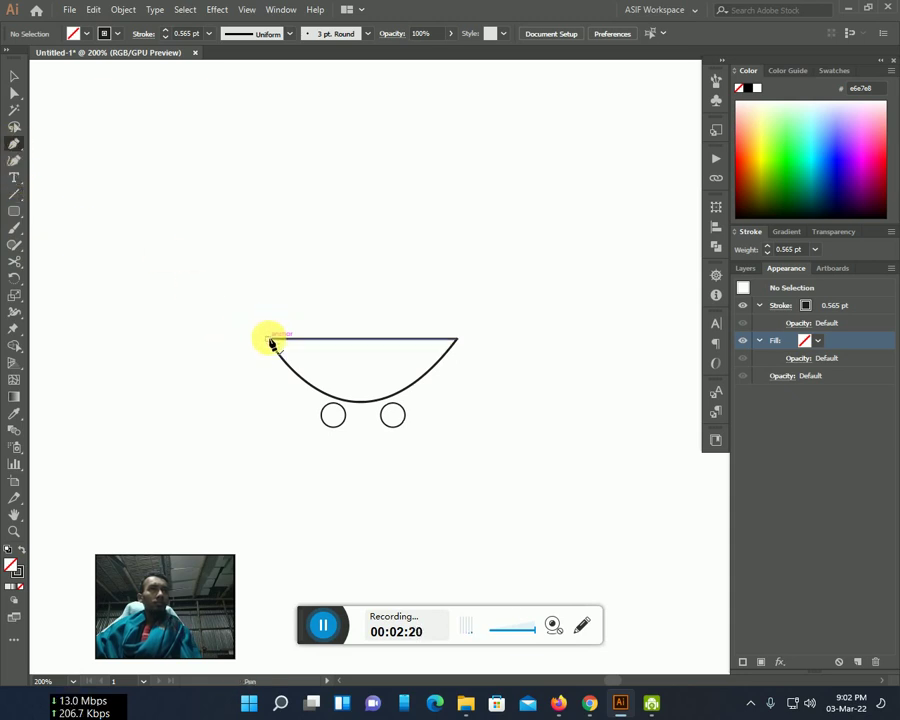
left_click(268, 338)
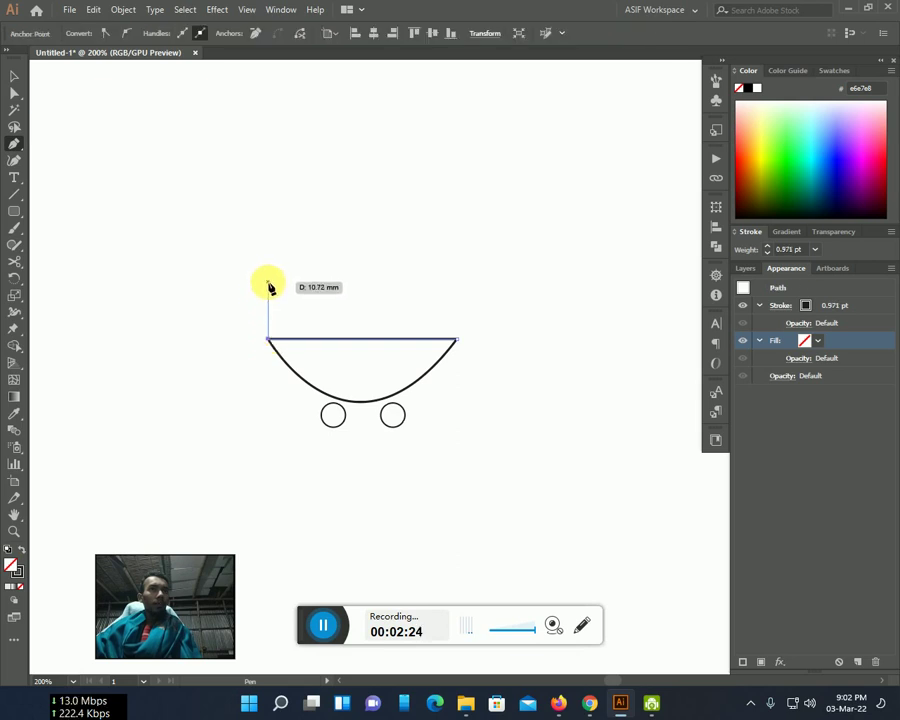
left_click_drag(270, 287, 287, 285)
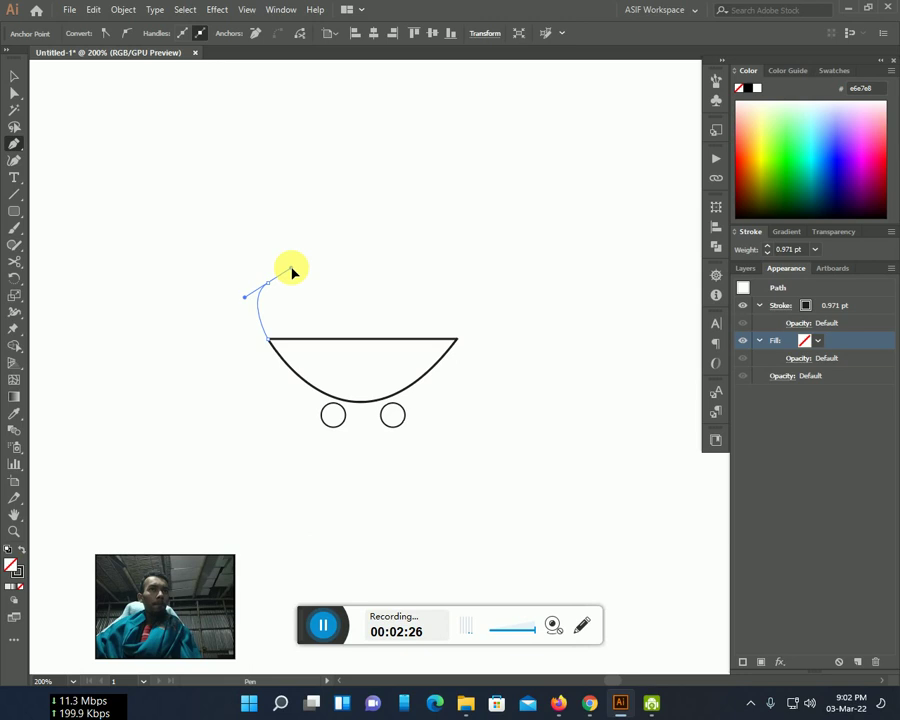
left_click_drag(296, 278, 289, 284)
left_click_drag(283, 275, 281, 269)
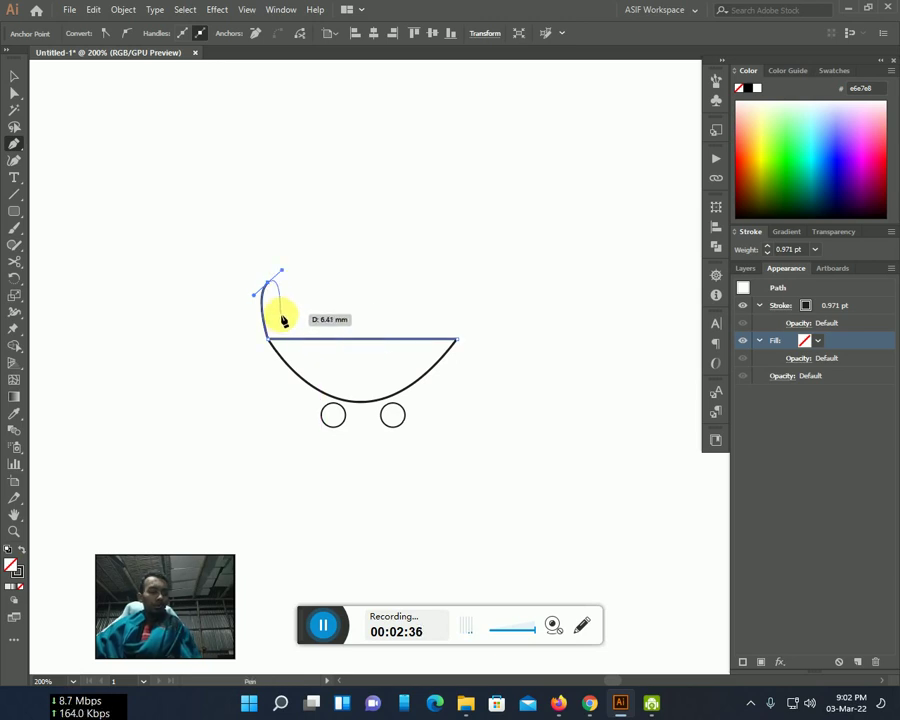
left_click(267, 284)
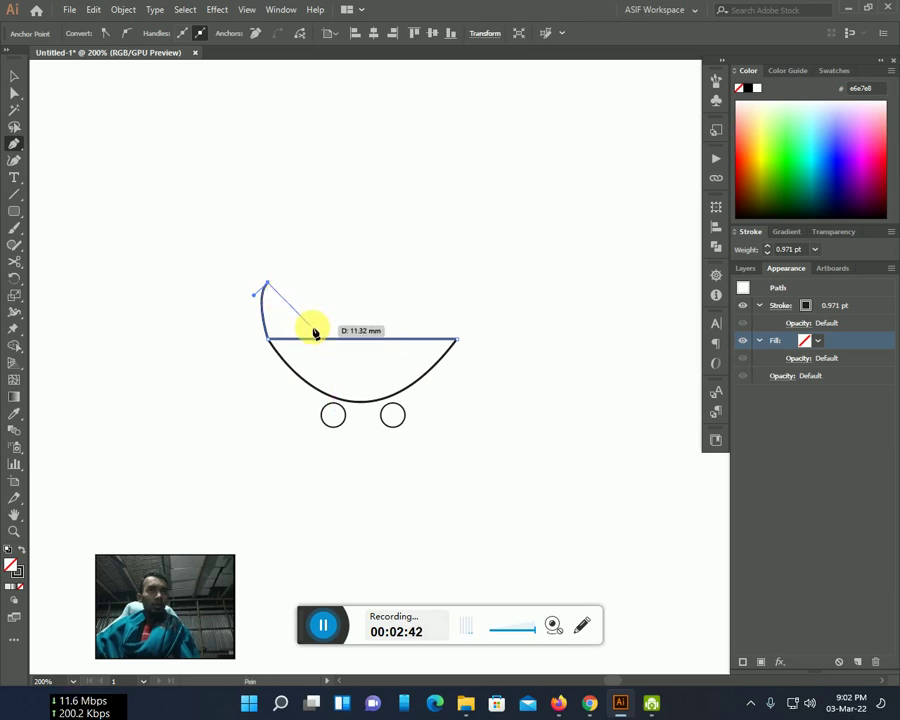
key("Escape")
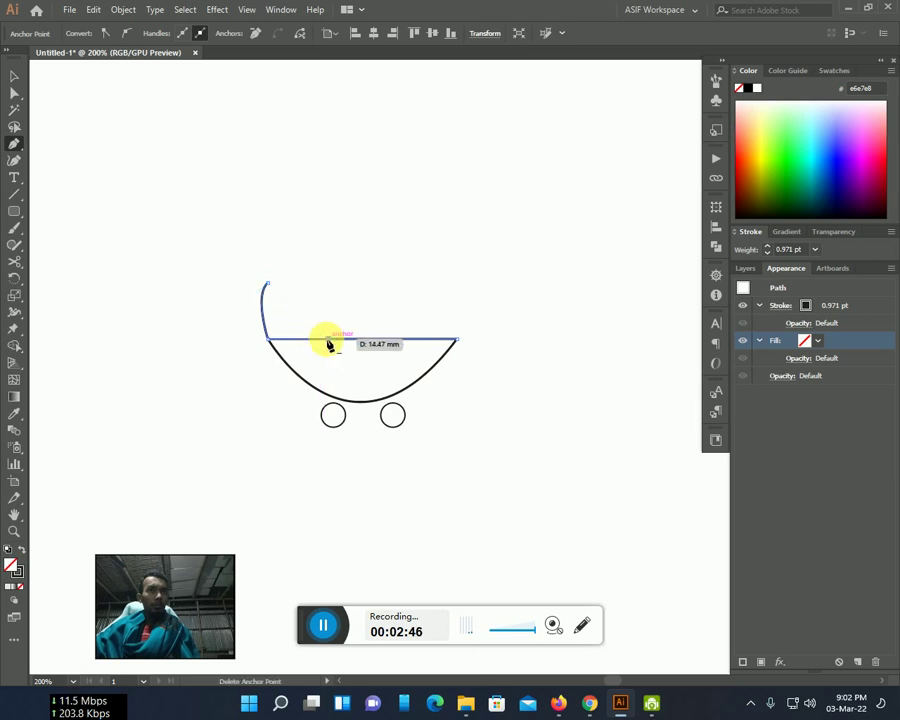
left_click(277, 306)
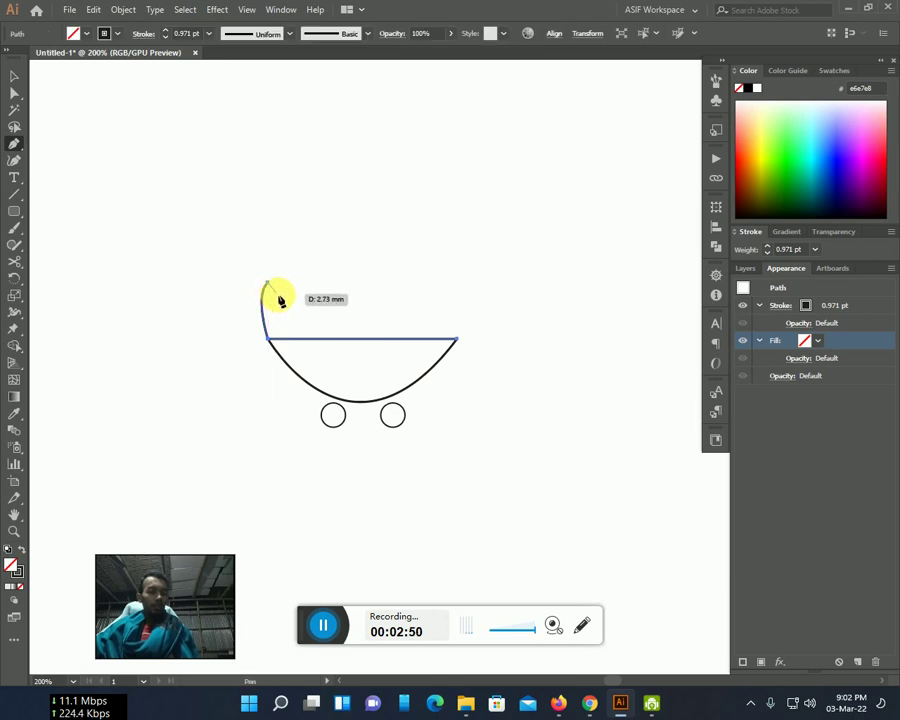
- Draw the hood's diagonal line to the rim and an upright handle post with a top bar
left_click(14, 194)
mouse_move(266, 283)
left_mouse_down()
mouse_move(344, 343)
mouse_move(338, 338)
left_mouse_up()
mouse_move(457, 340)
left_mouse_down()
mouse_move(452, 292)
mouse_move(459, 296)
left_mouse_up()
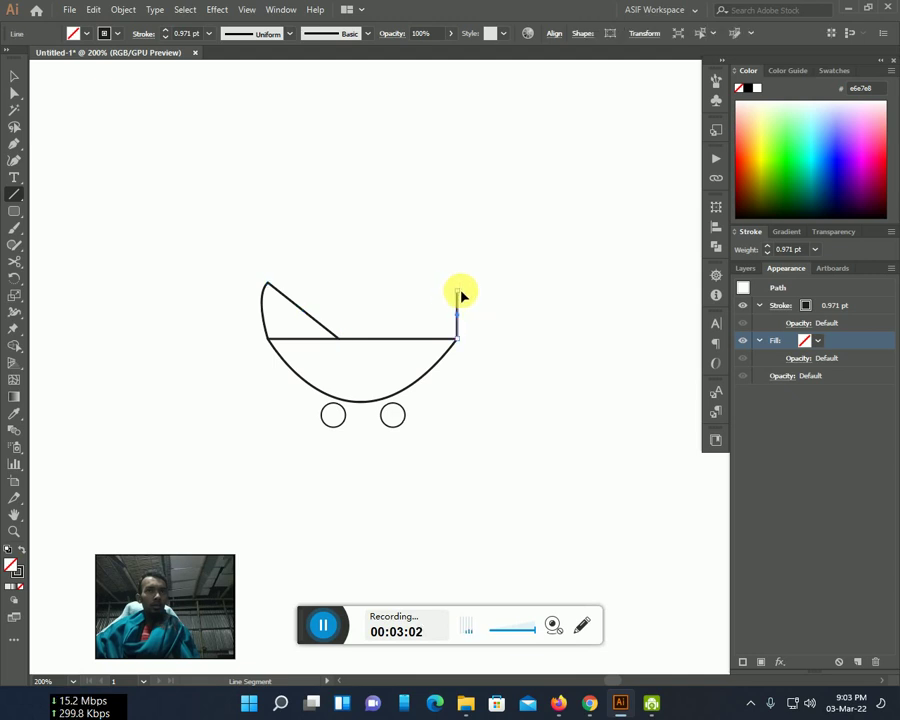
left_click_drag(498, 294, 457, 291)
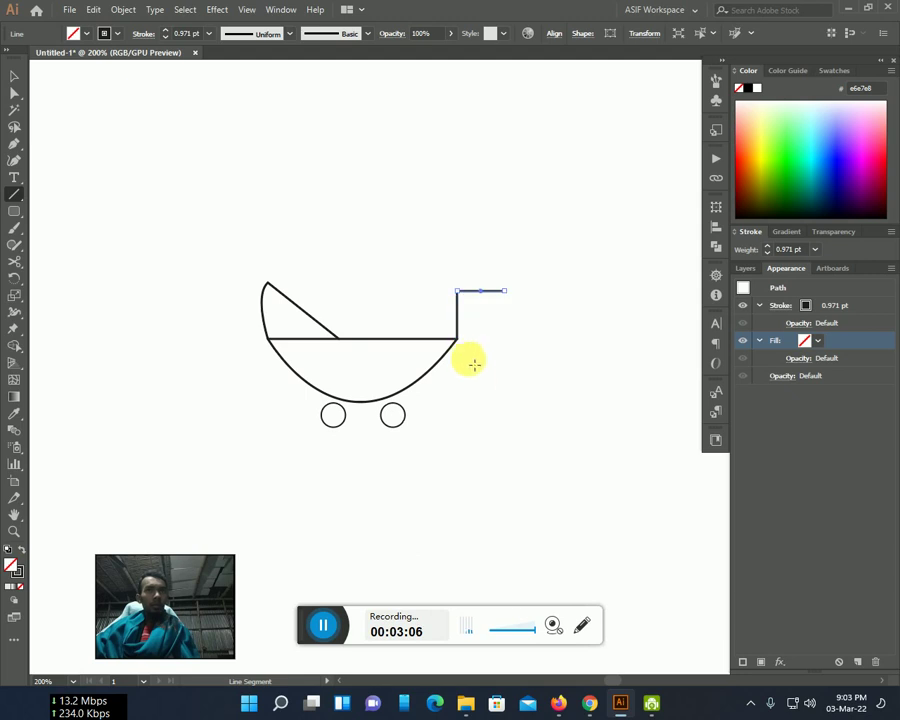
scroll(492, 408, "down", 1)
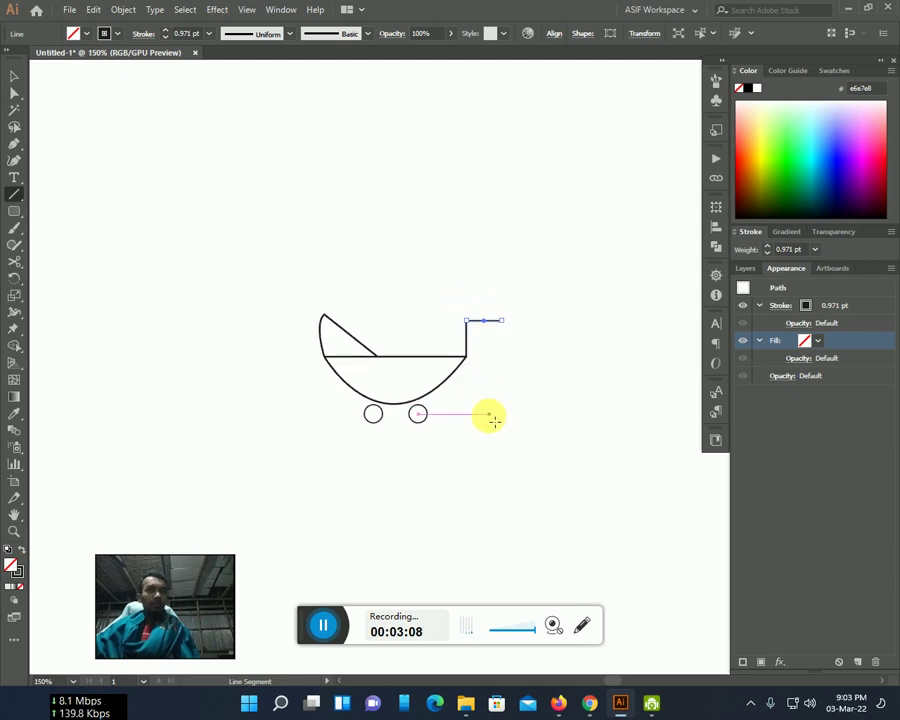
key("v")
left_click(488, 432)
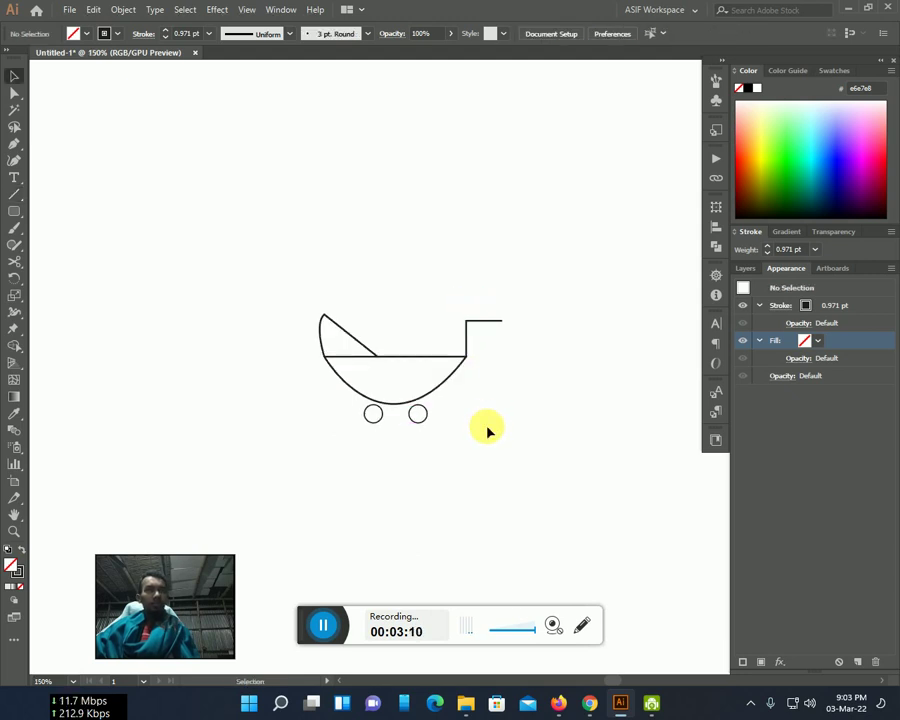